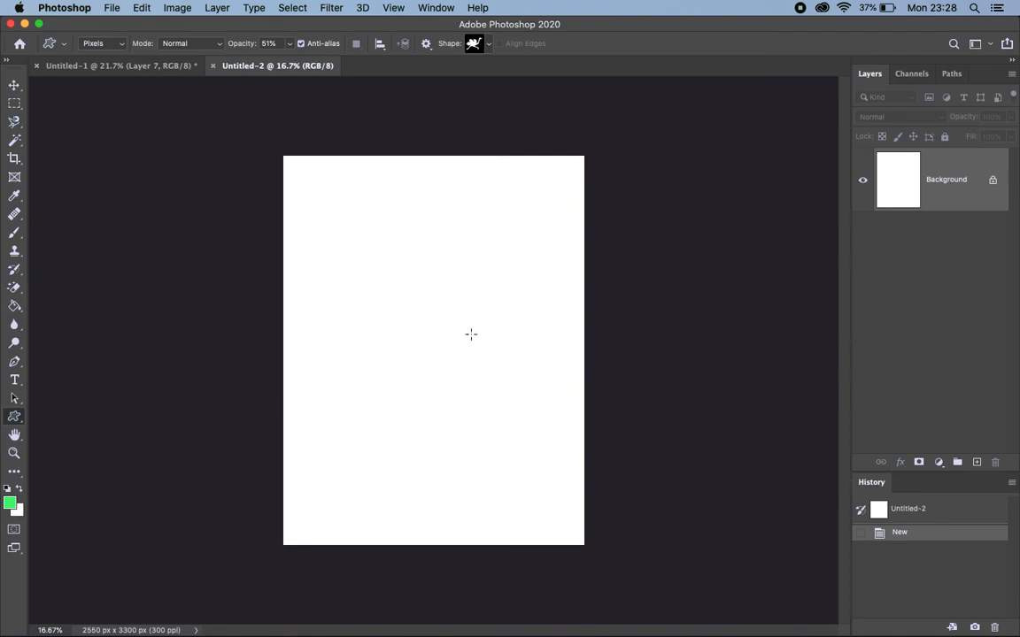
Switch to Firefox and search Google Images for "grass"
mouse_move(381, 627)
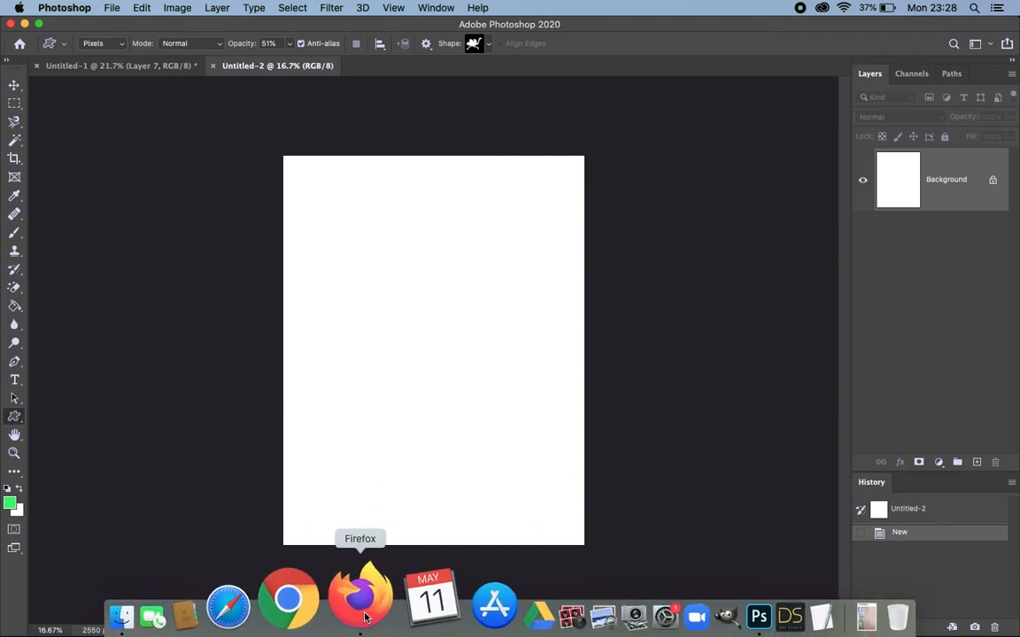
click(365, 617)
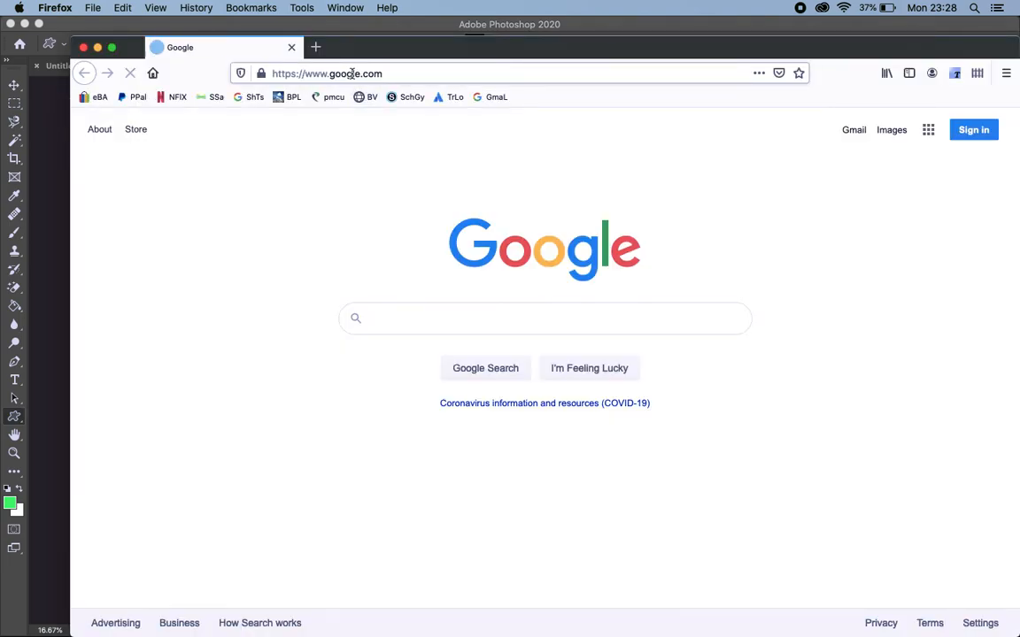
click(352, 74)
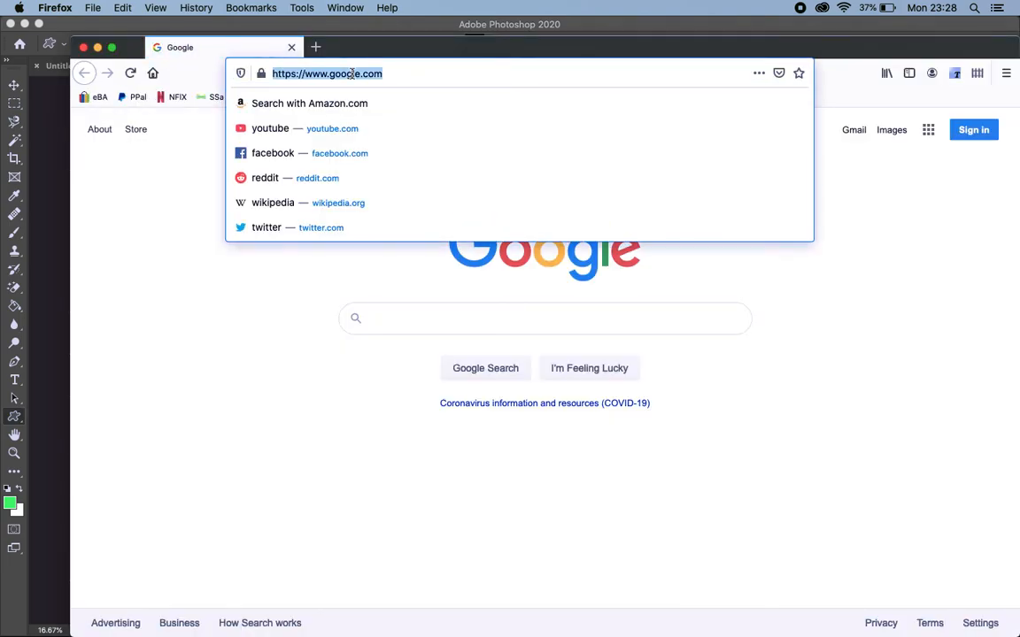
text(grass)
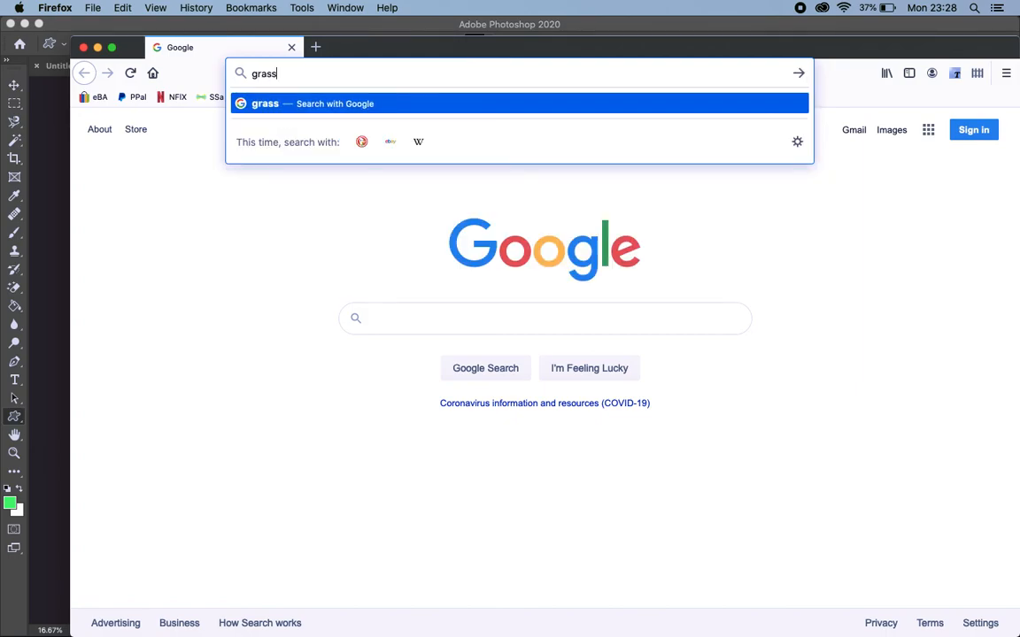
key(Return)
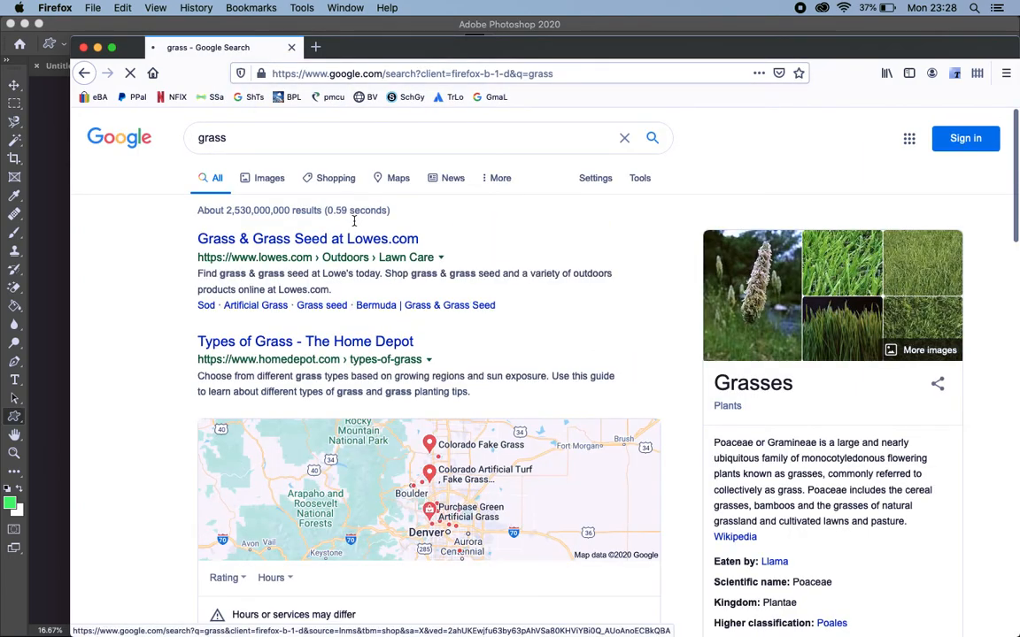
click(270, 182)
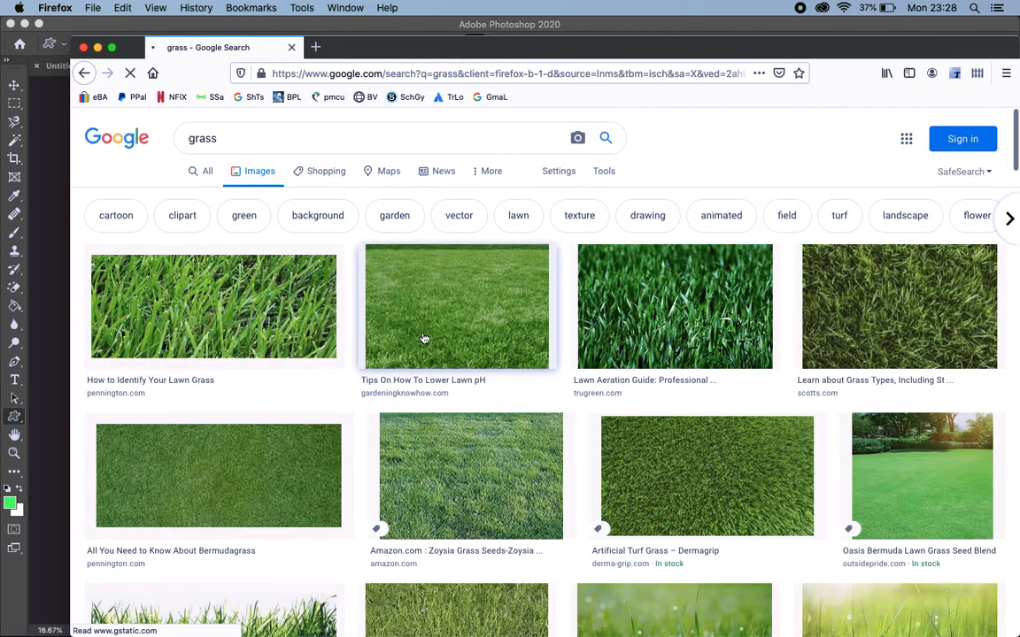
Filter the grass image results to the Large size
scroll(448, 288, down, 1)
scroll(447, 288, down, 6)
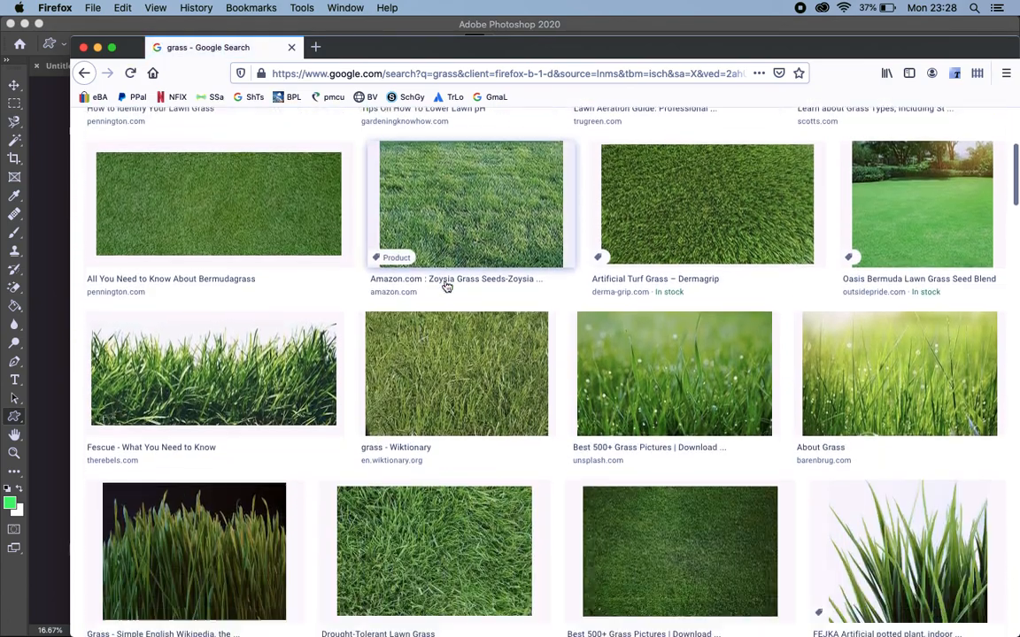
scroll(446, 286, down, 1)
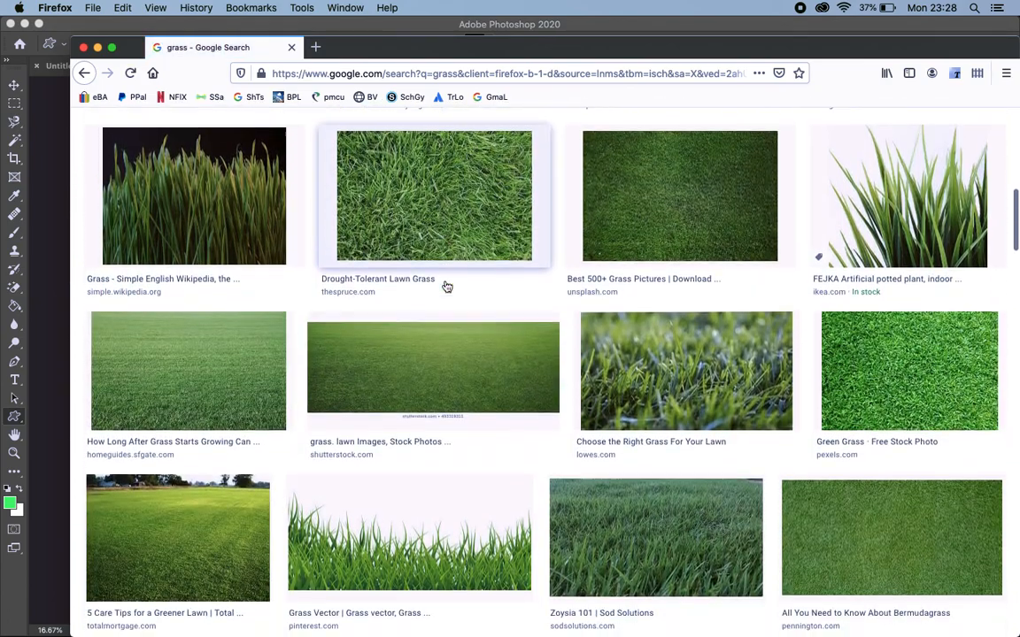
scroll(330, 262, up, 10)
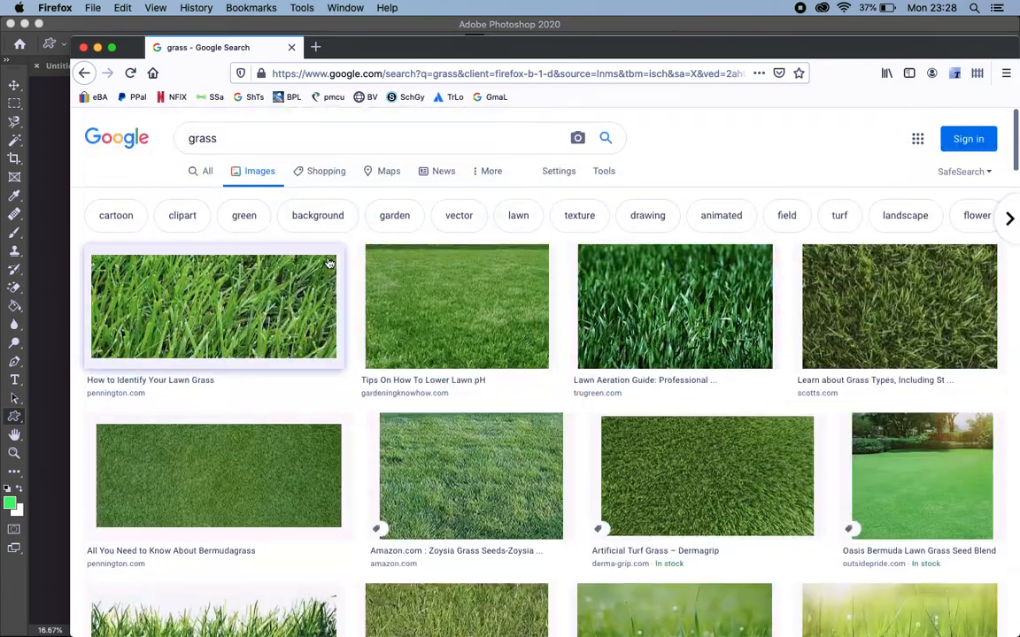
click(602, 175)
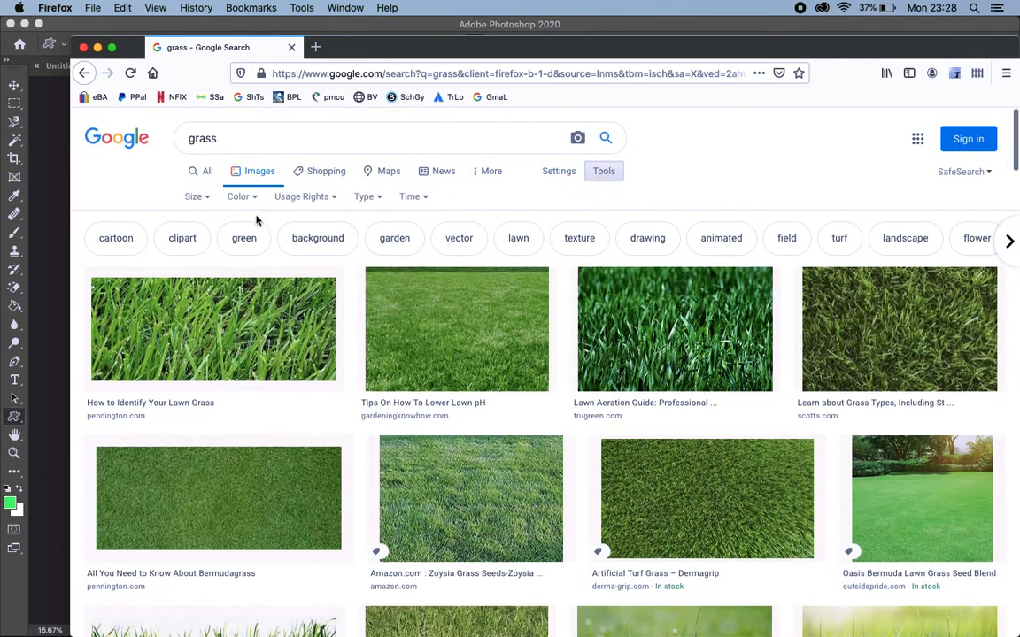
click(194, 196)
click(207, 240)
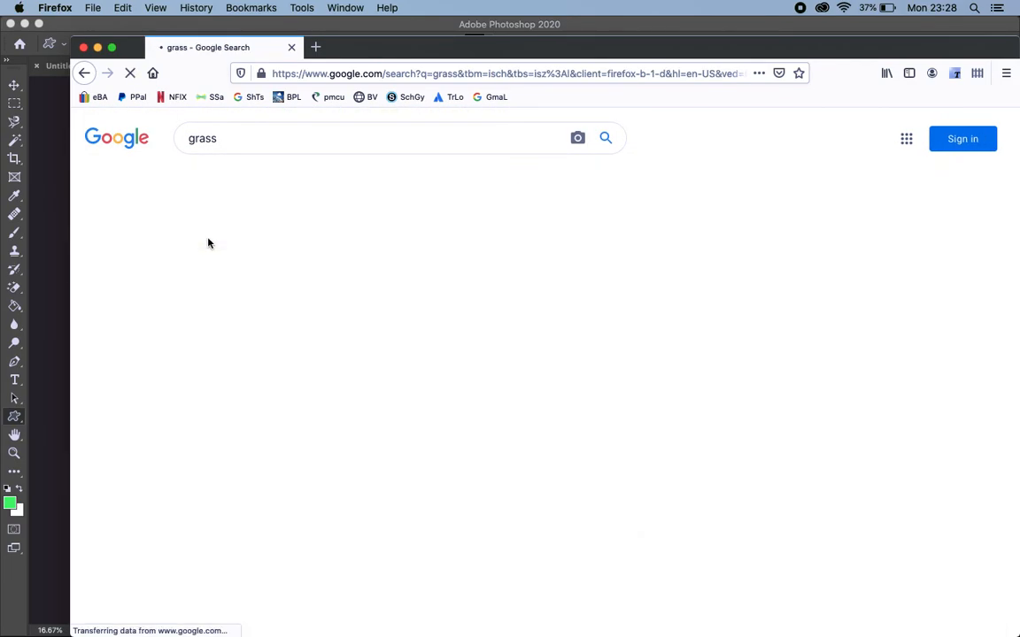
Find the "Grass Vector" picture with a transparent background from Pinterest and copy the image
scroll(488, 386, down, 5)
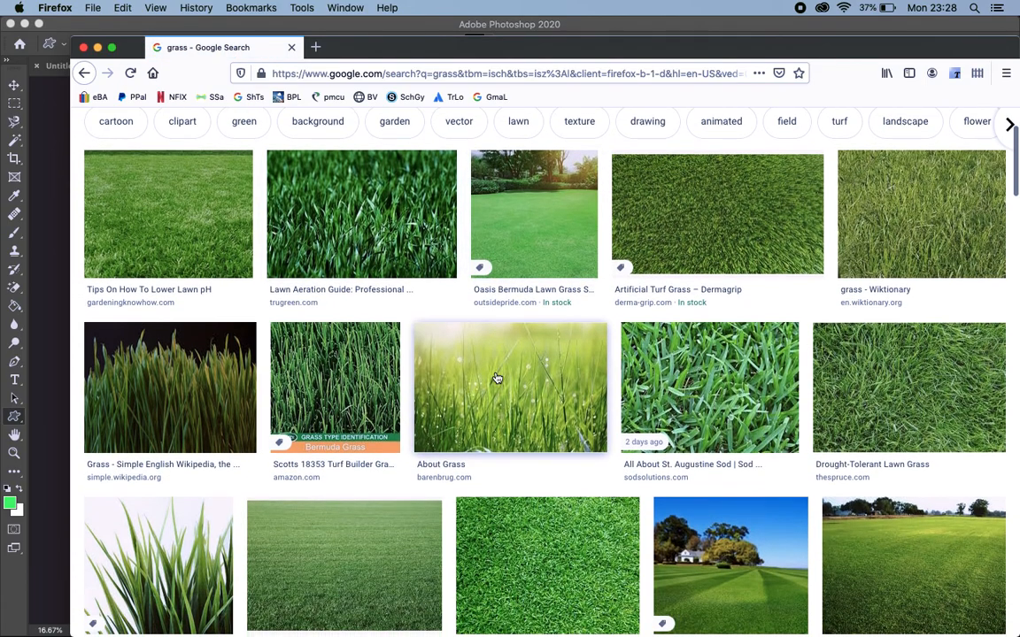
scroll(497, 378, down, 3)
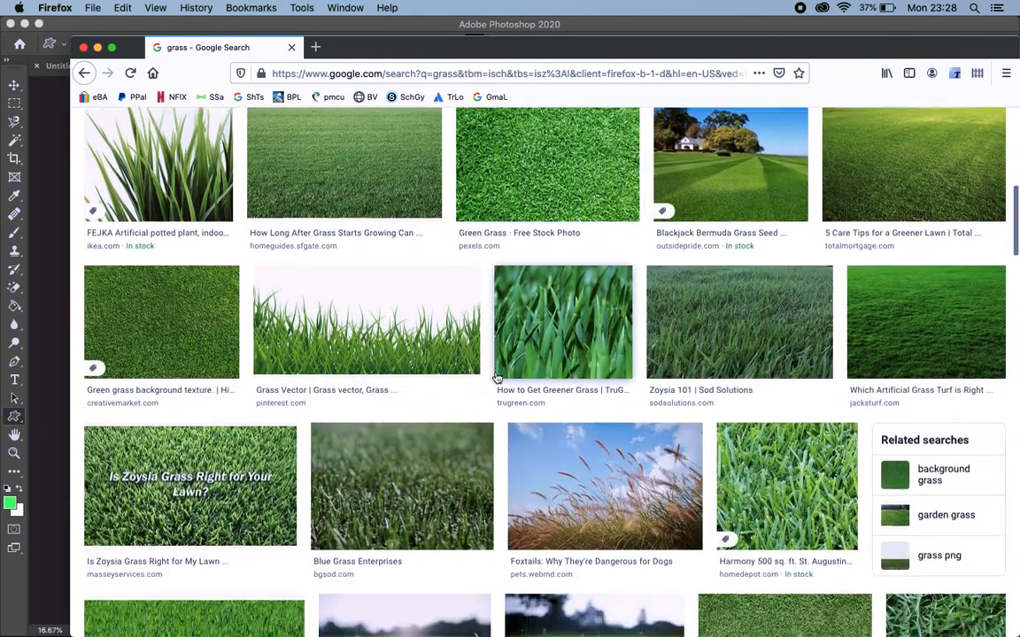
scroll(496, 377, up, 1)
scroll(496, 377, down, 4)
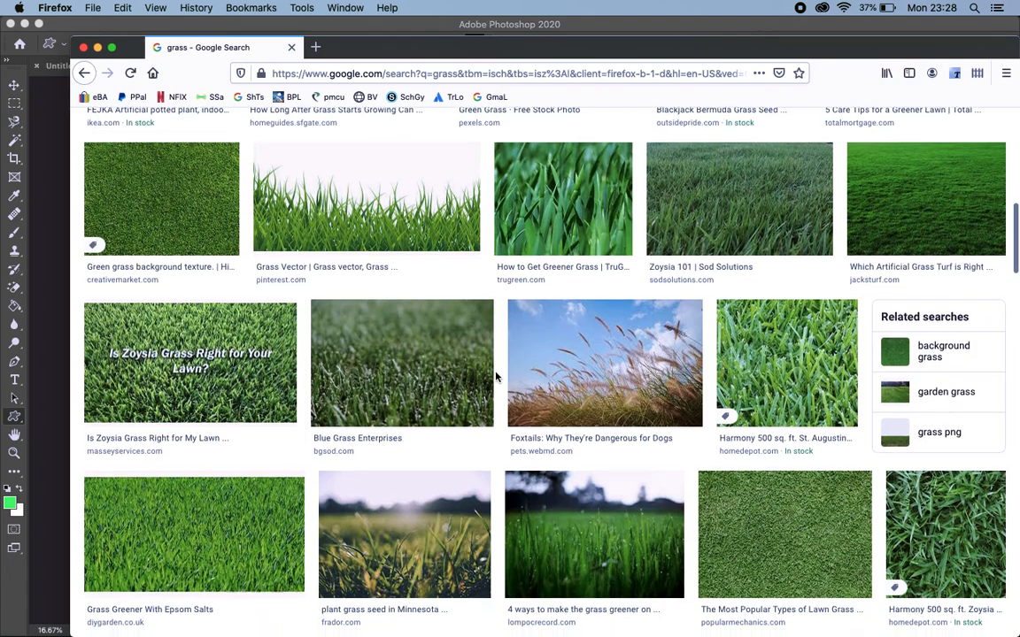
scroll(496, 377, up, 5)
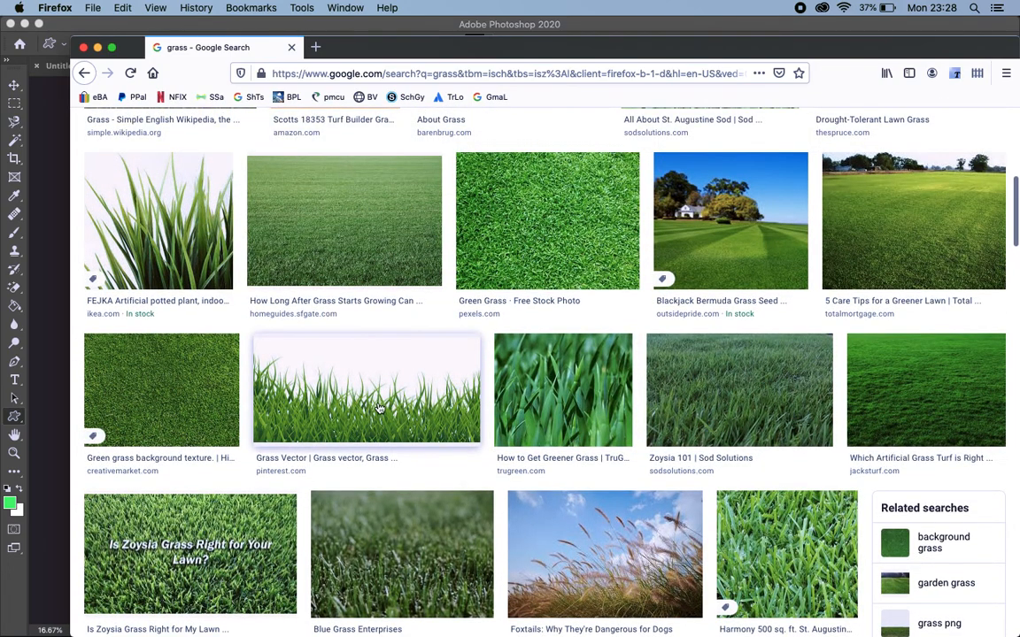
scroll(183, 270, up, 3)
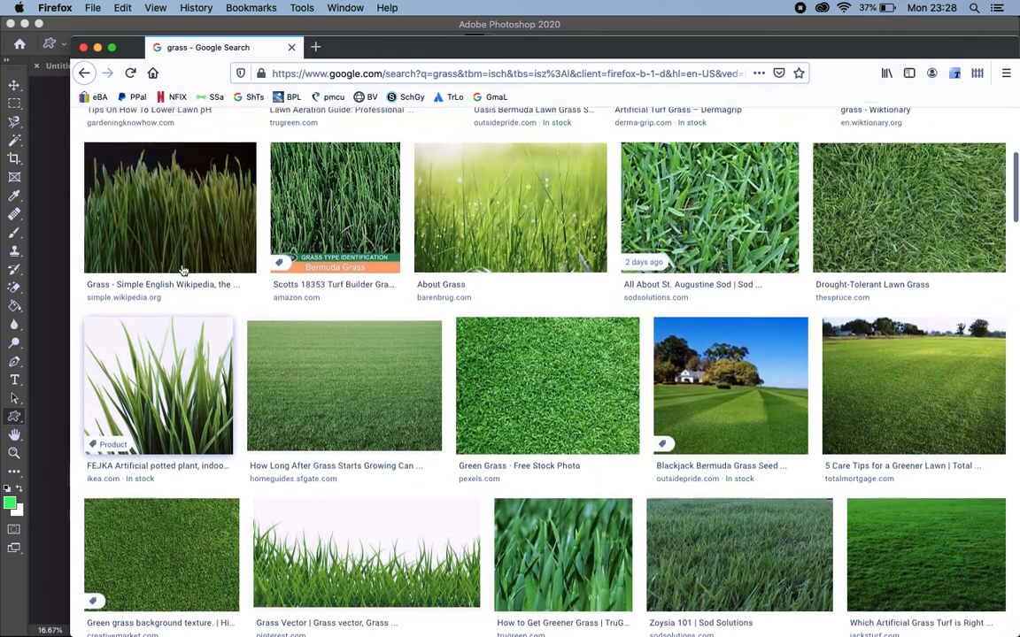
scroll(184, 270, down, 2)
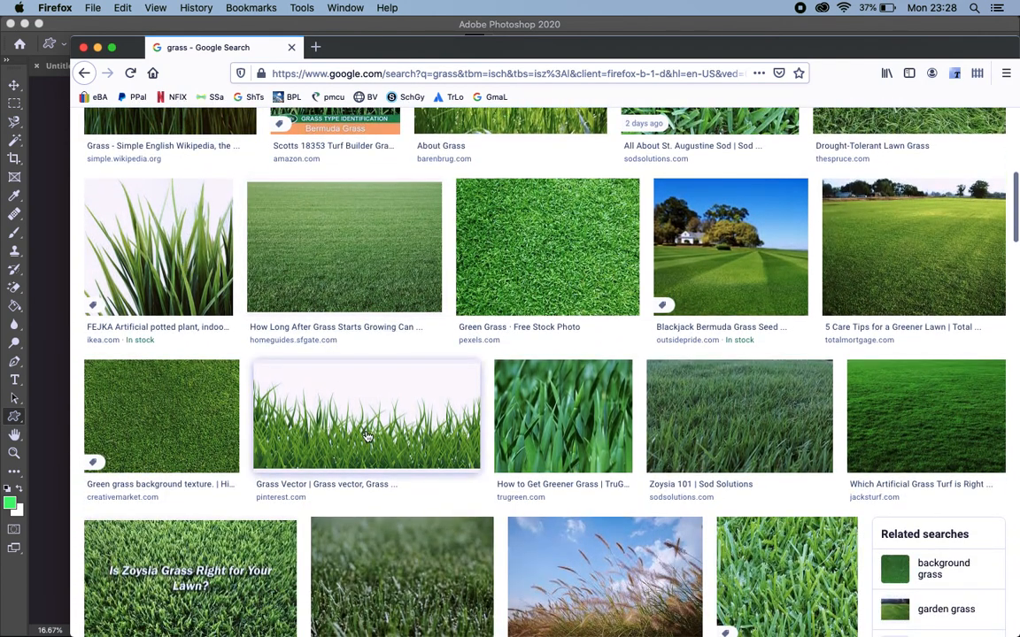
click(367, 436)
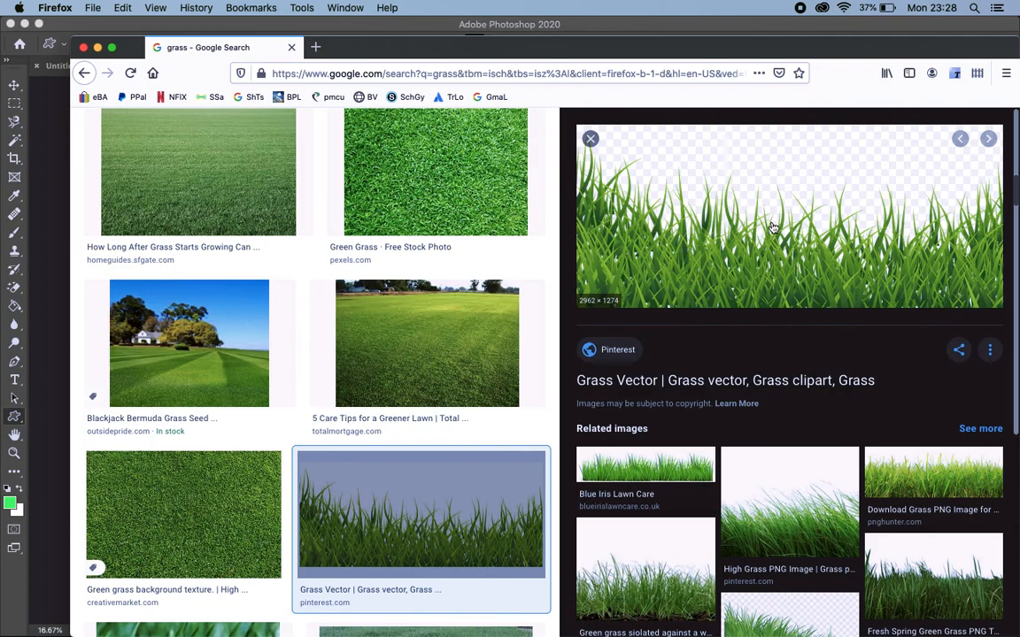
right_click(774, 223)
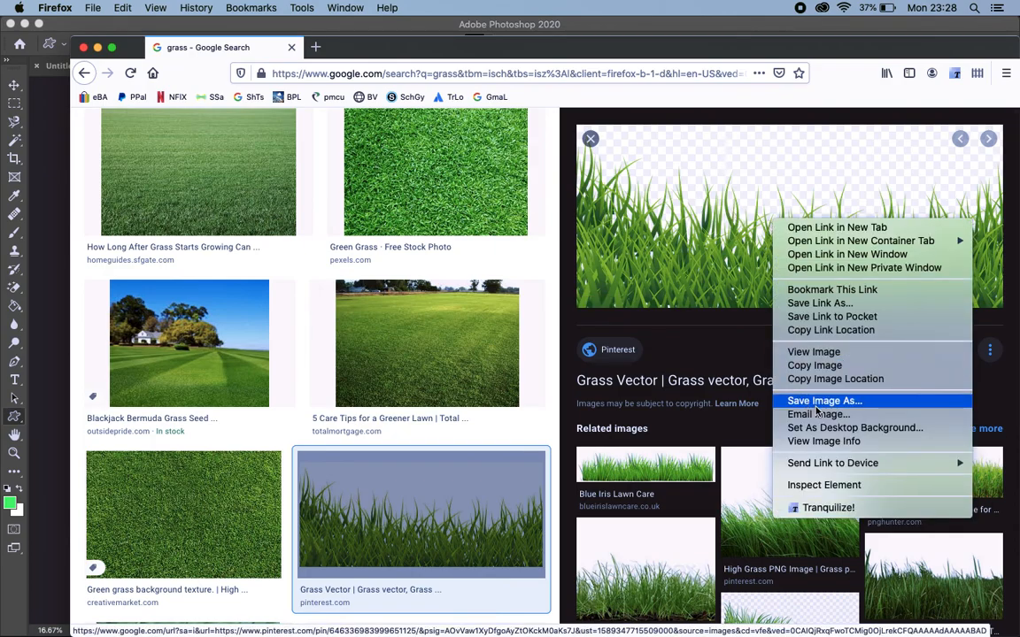
click(801, 366)
Switch back to Photoshop and paste the copied grass image into the blank Untitled-2 document
key(ctrl+Up)
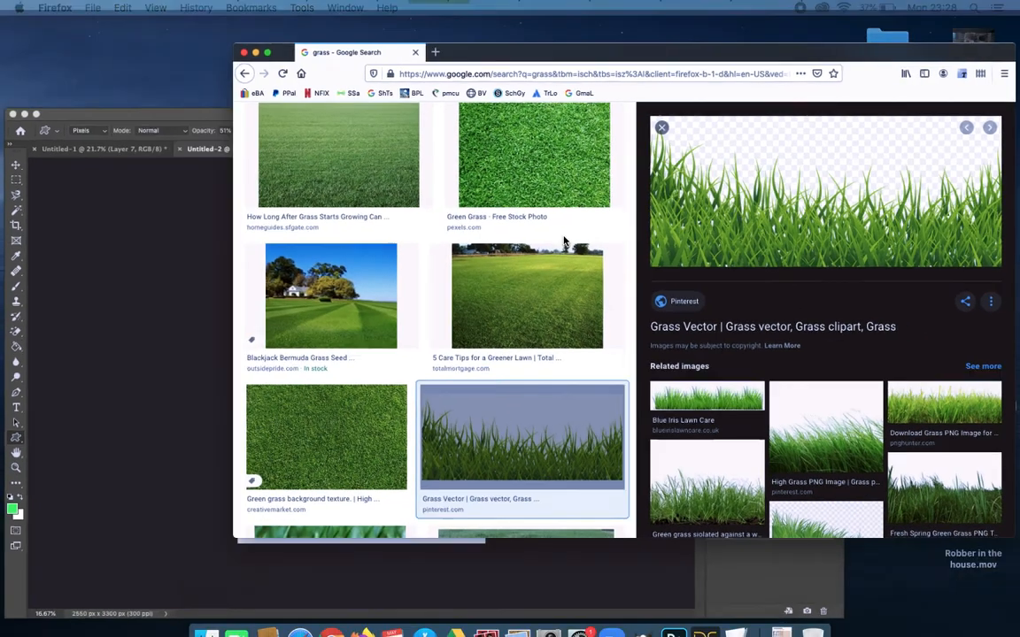
click(319, 387)
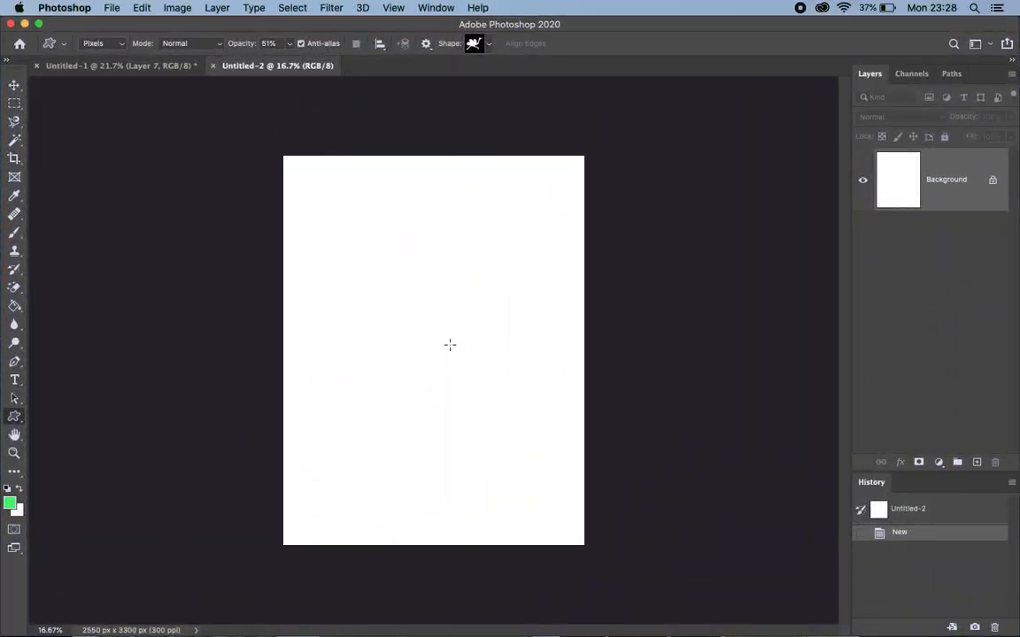
key(super+v)
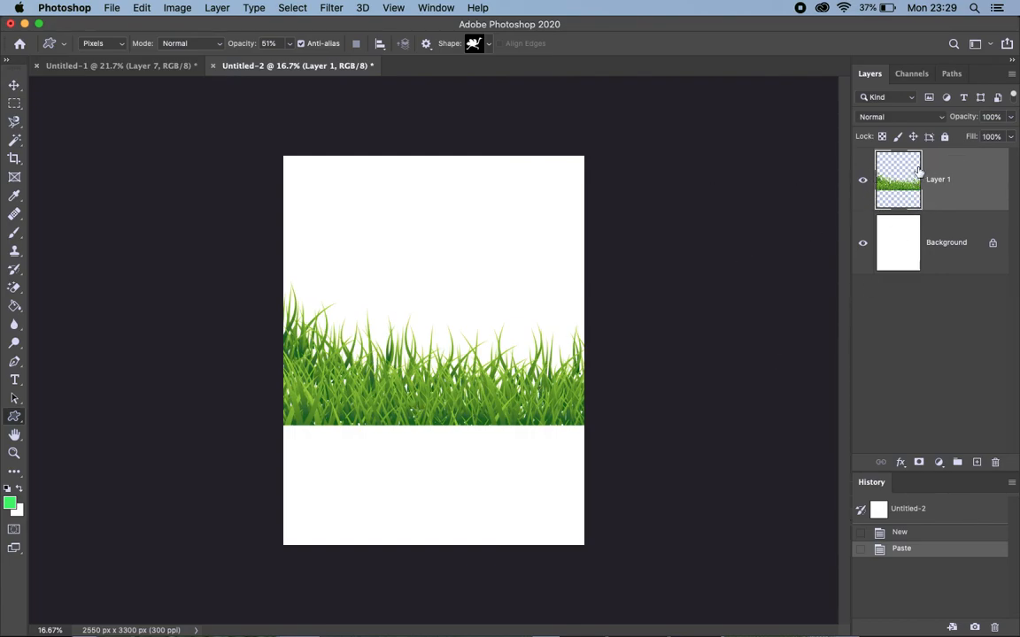
Scale the pasted grass proportionally to about 213.55% and position it to fill the lower part of the page
key(super+t)
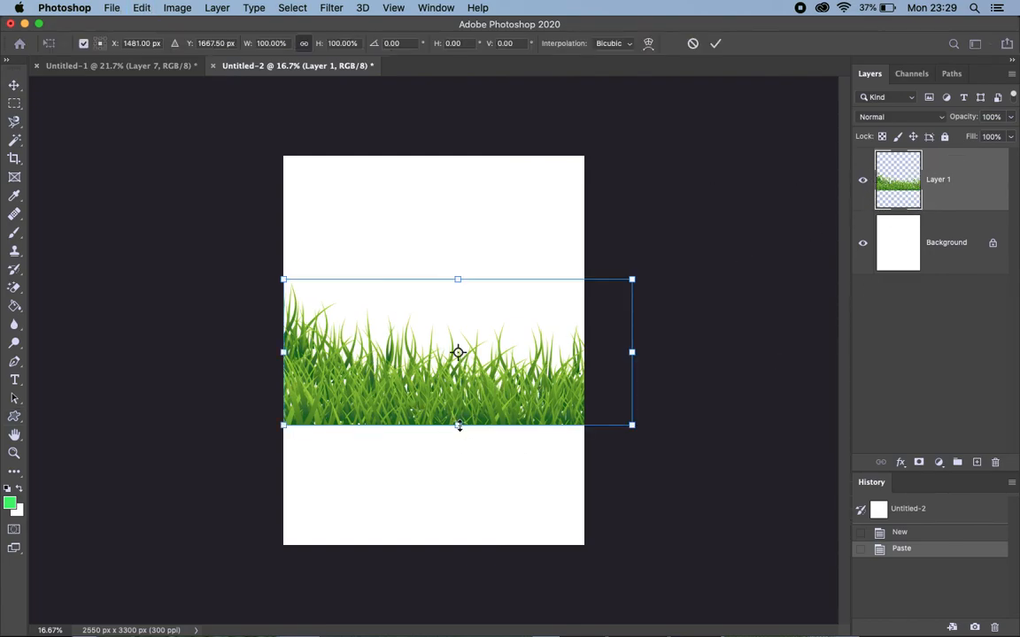
drag(631, 425, 859, 617)
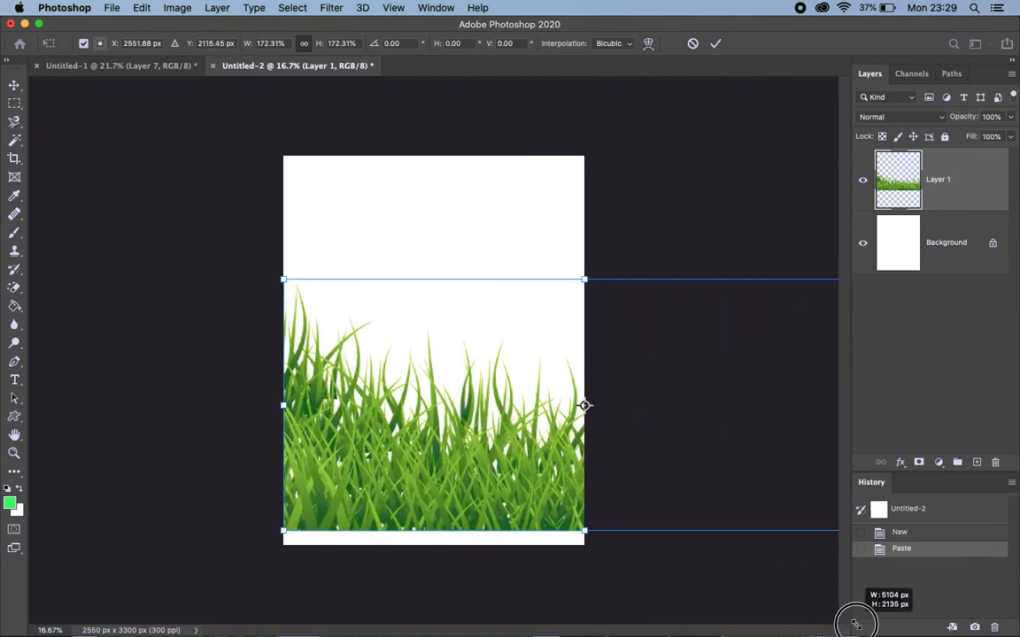
drag(283, 280, 152, 146)
drag(301, 406, 425, 422)
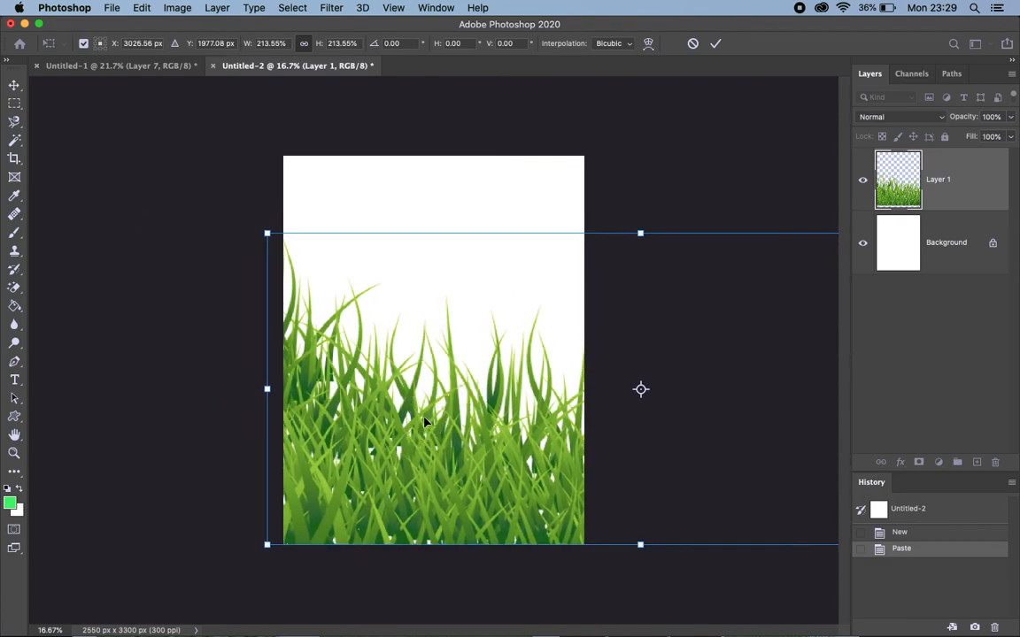
key(Return)
Add a new layer above the grass and choose the leaping deer shape for the Custom Shape tool
key(u)
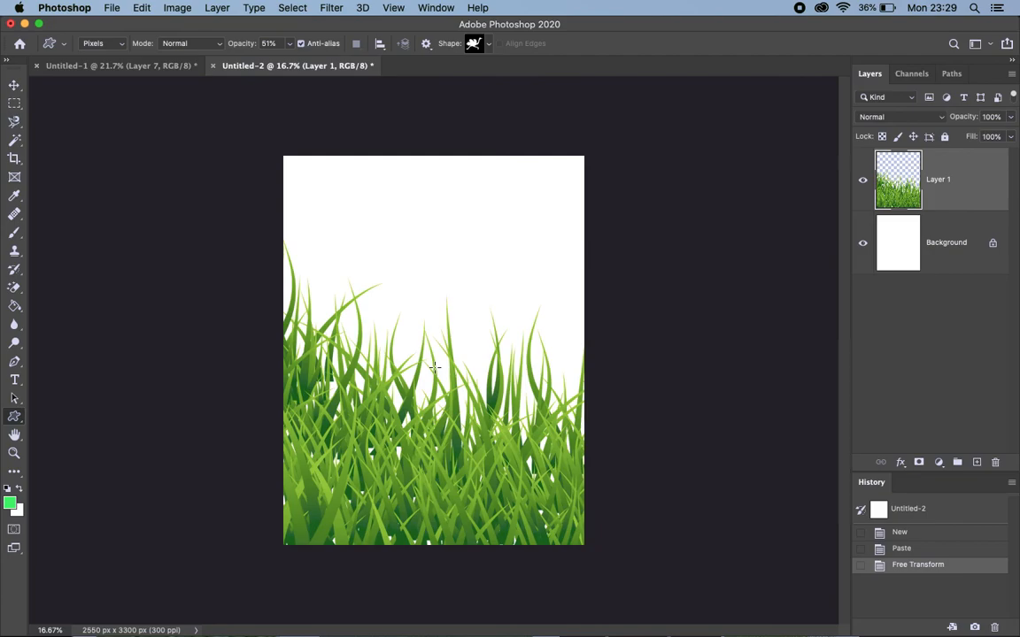
click(978, 463)
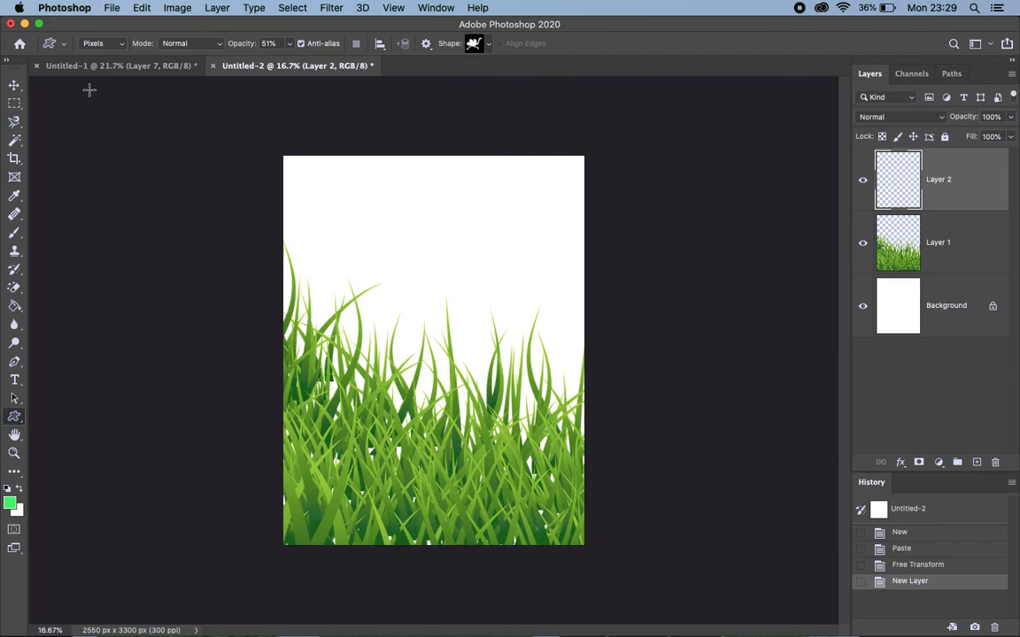
click(14, 418)
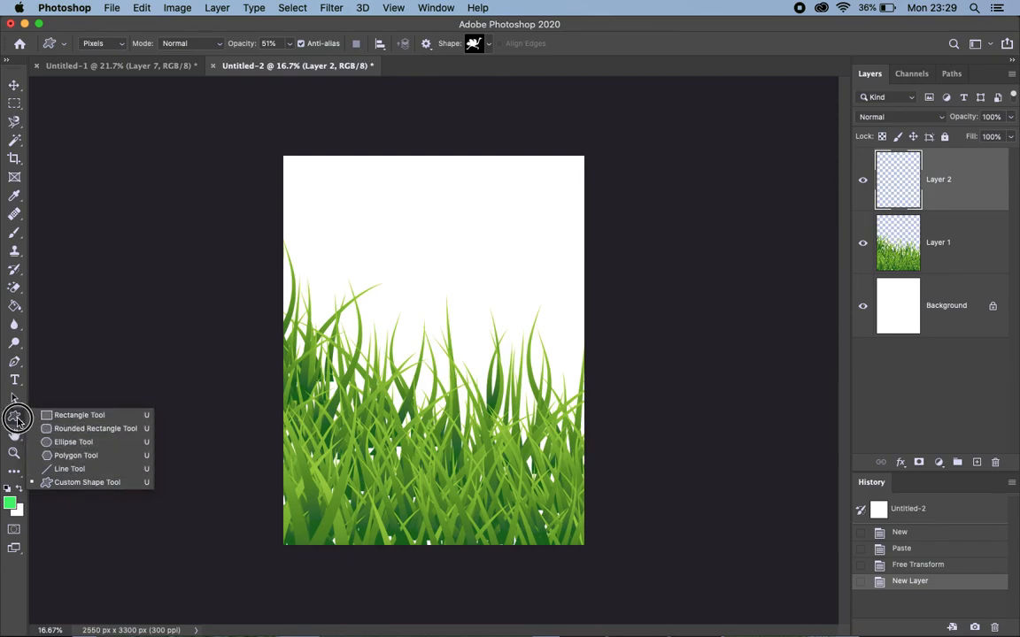
click(77, 485)
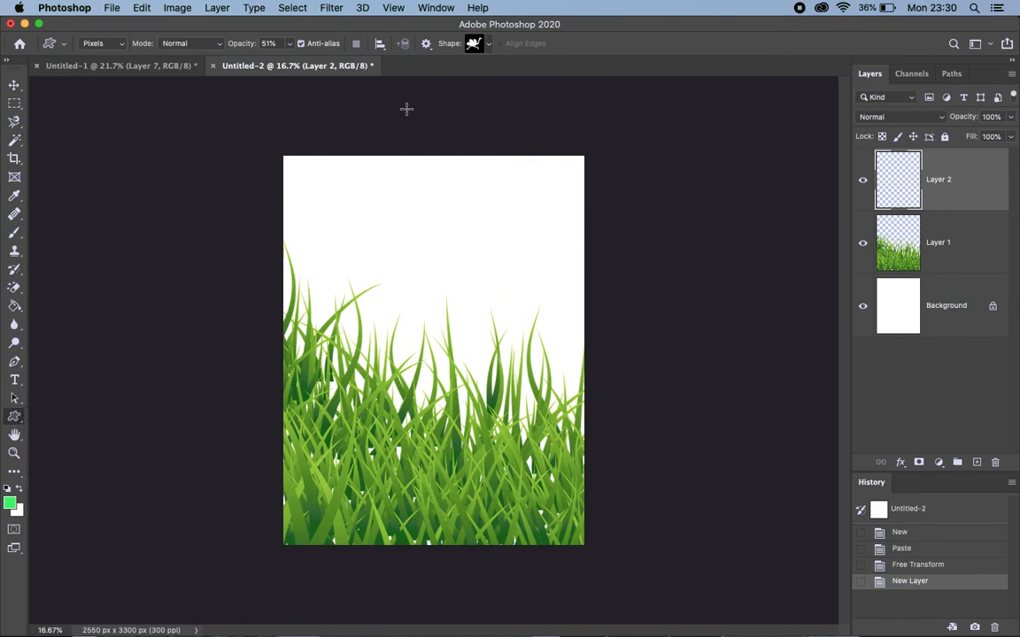
click(487, 43)
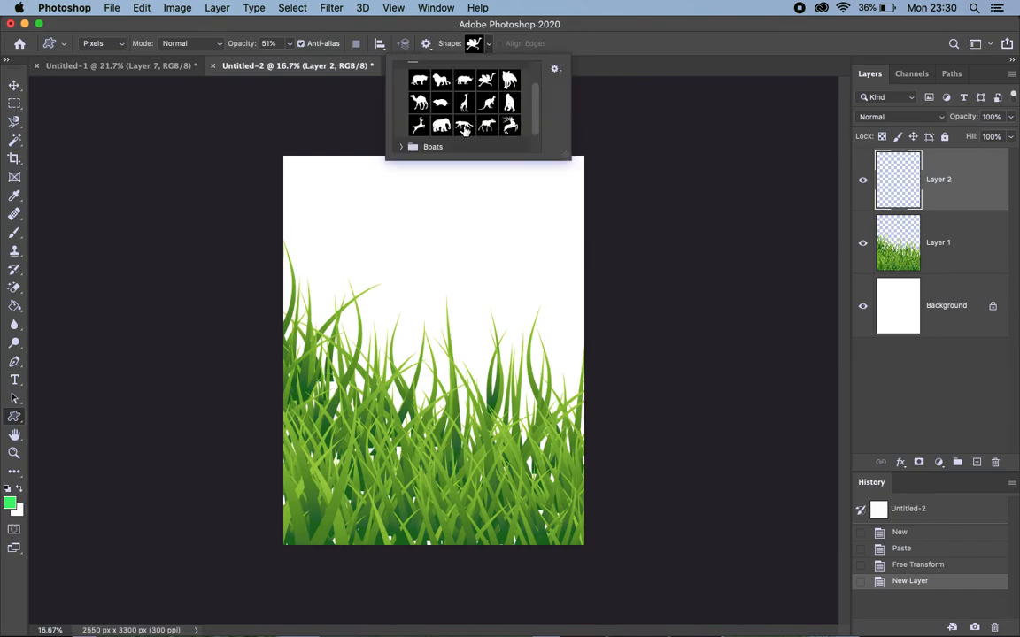
click(418, 126)
Set the foreground colour to black (000000)
click(10, 502)
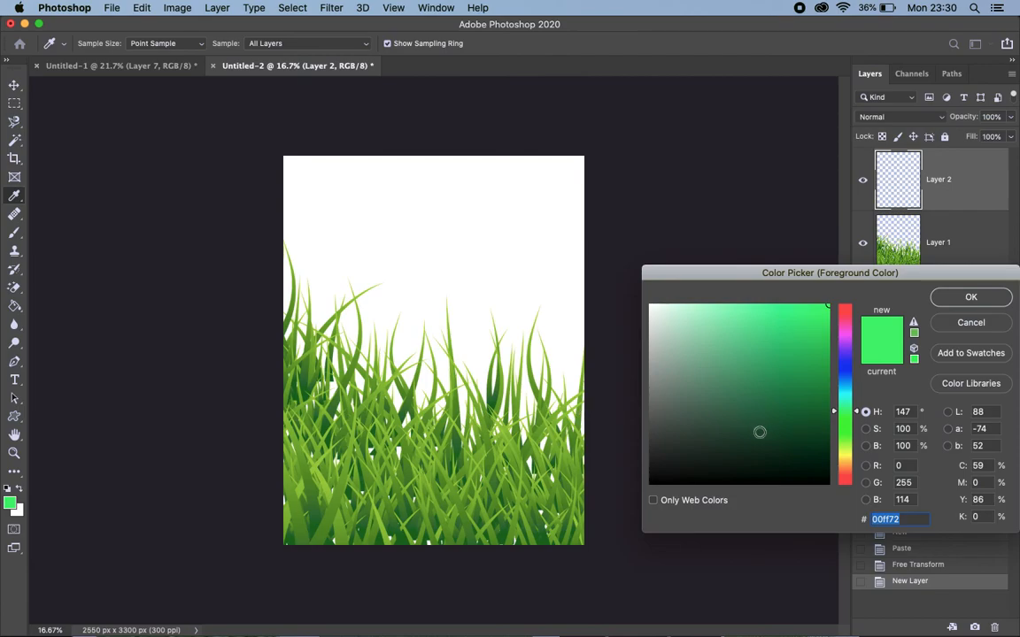
mouse_move(753, 429)
mouse_down()
mouse_move(713, 503)
mouse_move(664, 511)
mouse_up()
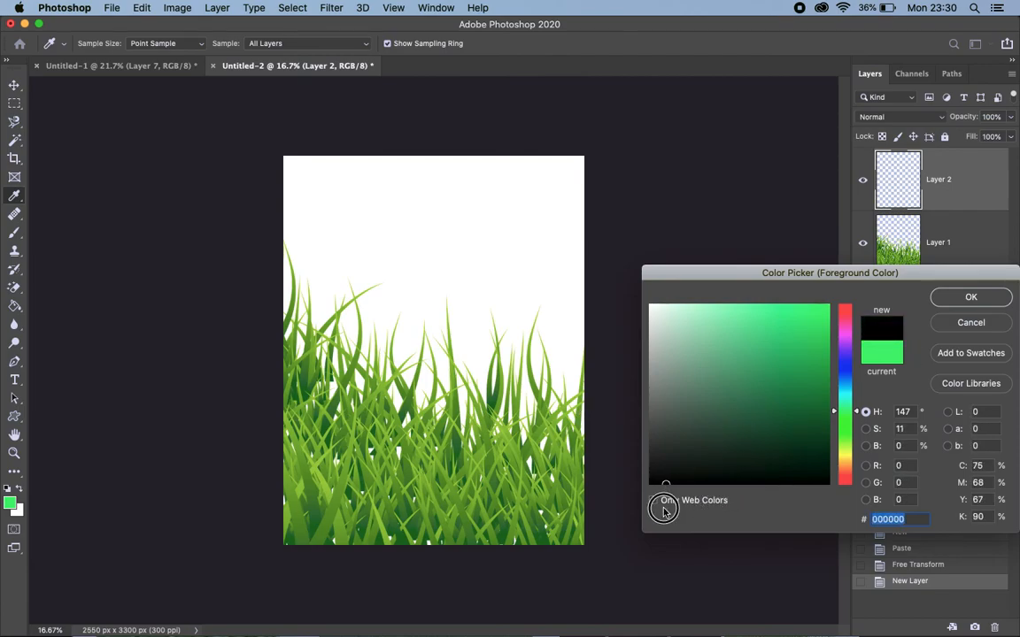
click(971, 296)
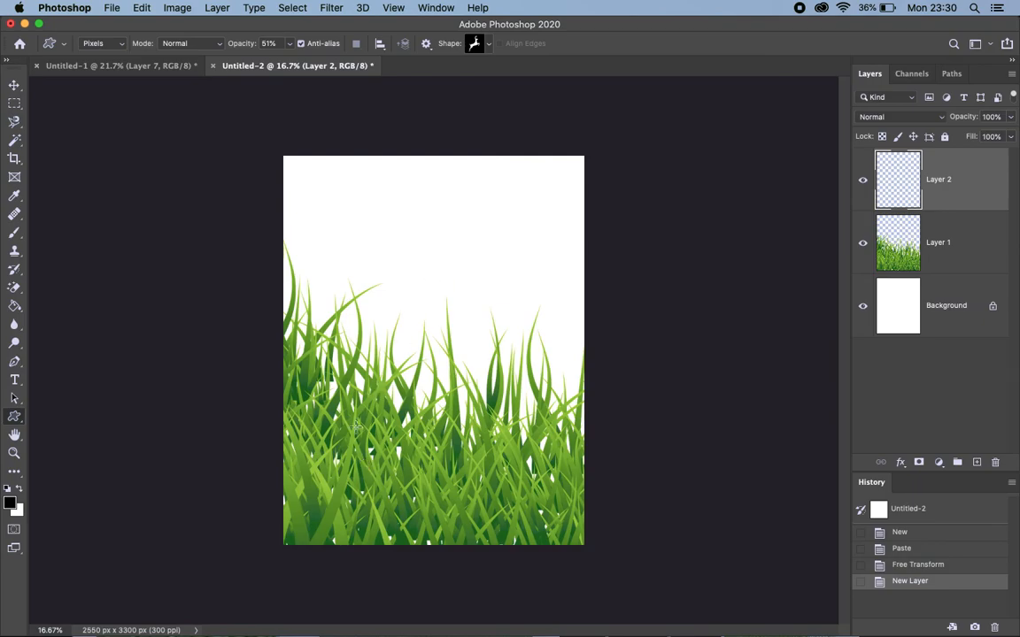
Undo a trial deer drawn over the grass and set the Custom Shape tool's opacity to 100%
drag(331, 496, 609, 243)
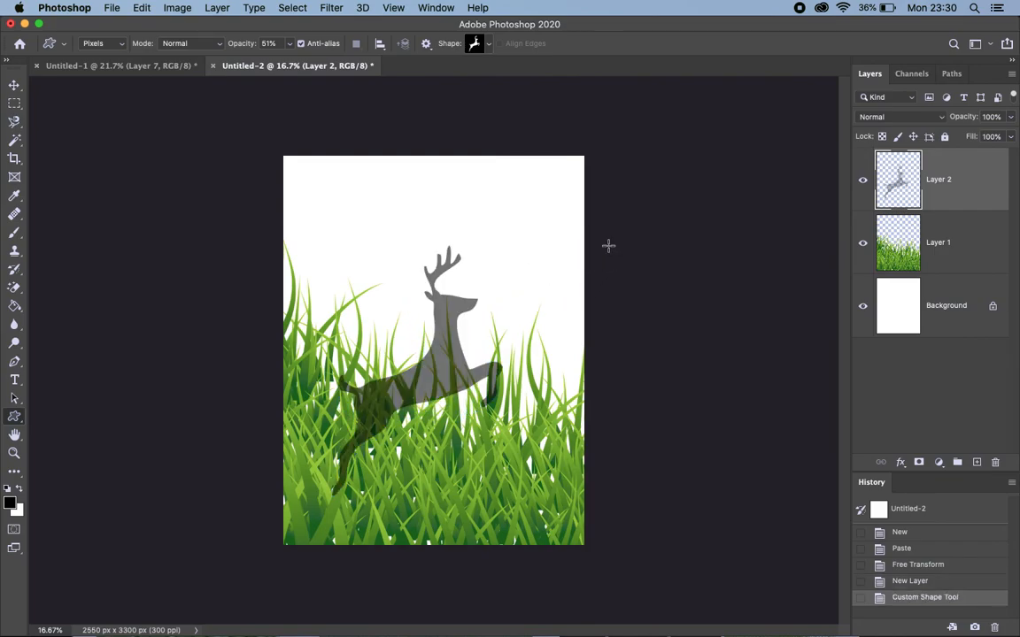
key(super+z)
drag(237, 45, 308, 35)
drag(237, 45, 293, 41)
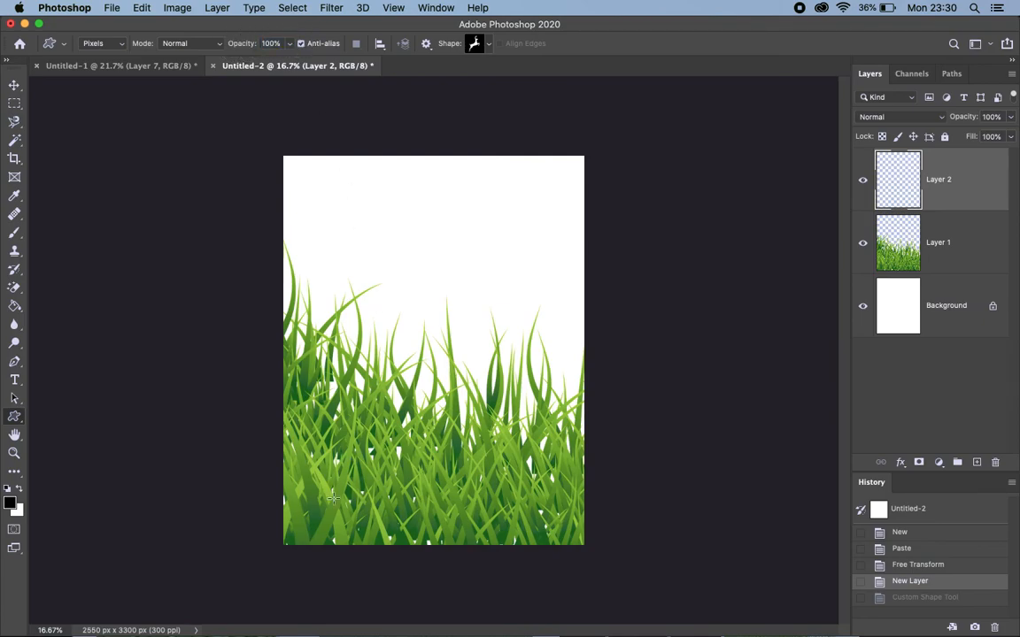
Draw a large black leaping deer over the grass on Layer 2 and toggle that layer's visibility off and on
drag(301, 449, 539, 251)
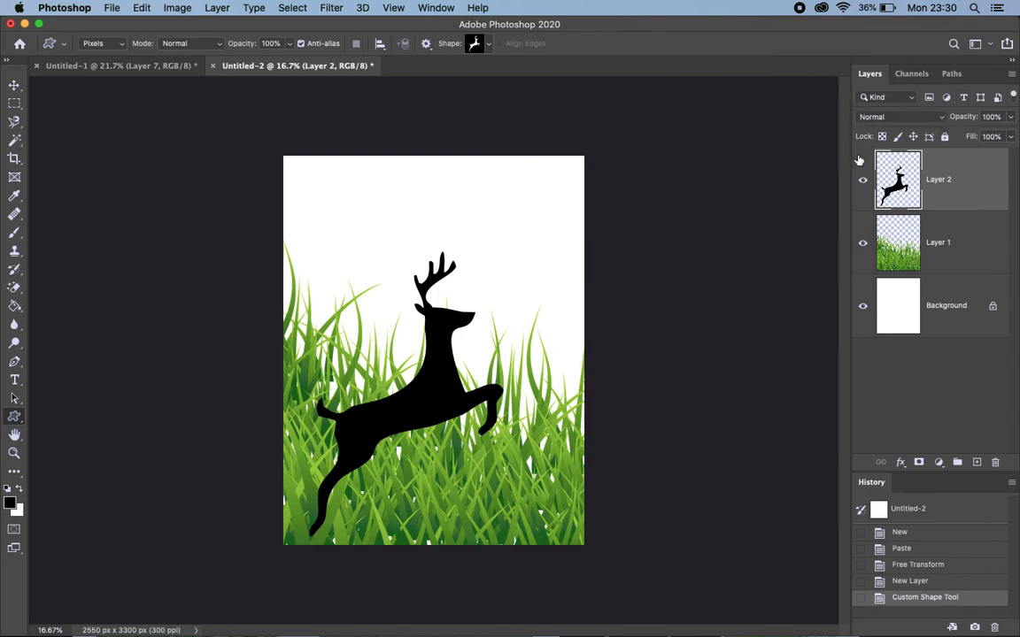
click(859, 161)
click(859, 175)
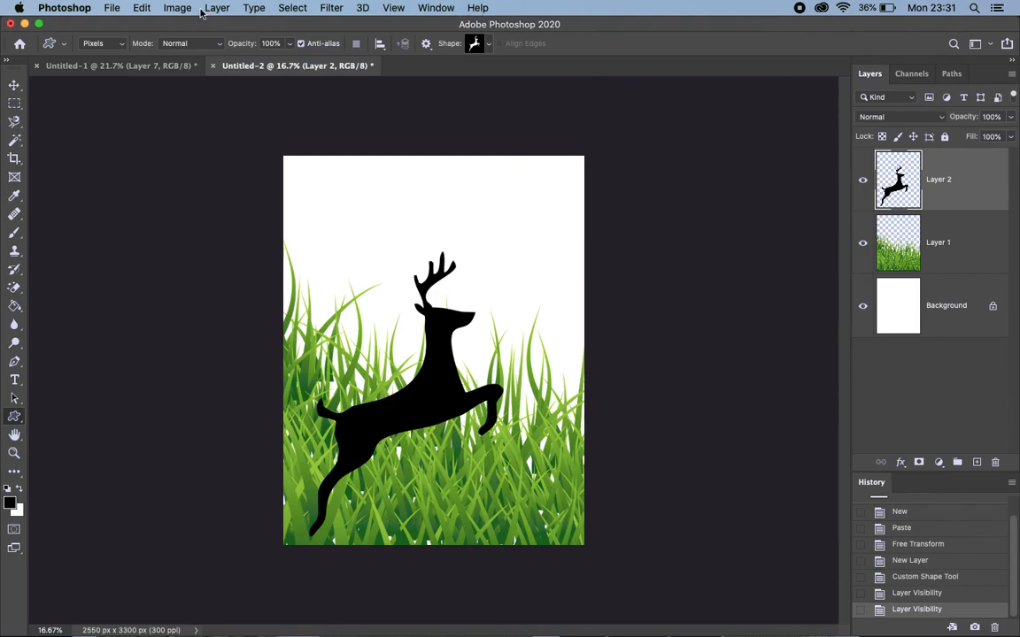
click(437, 8)
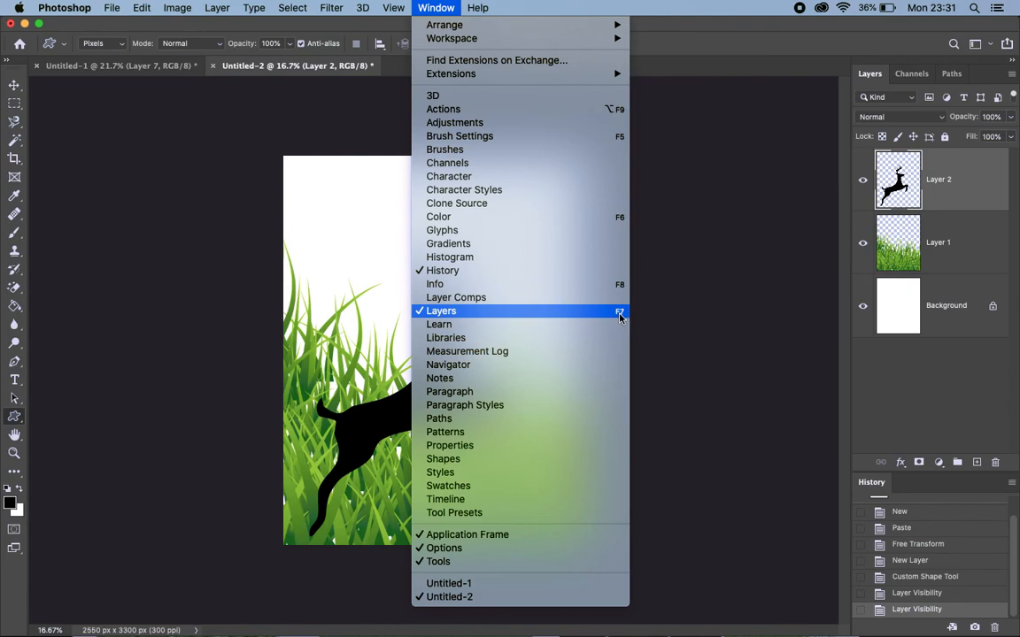
click(744, 315)
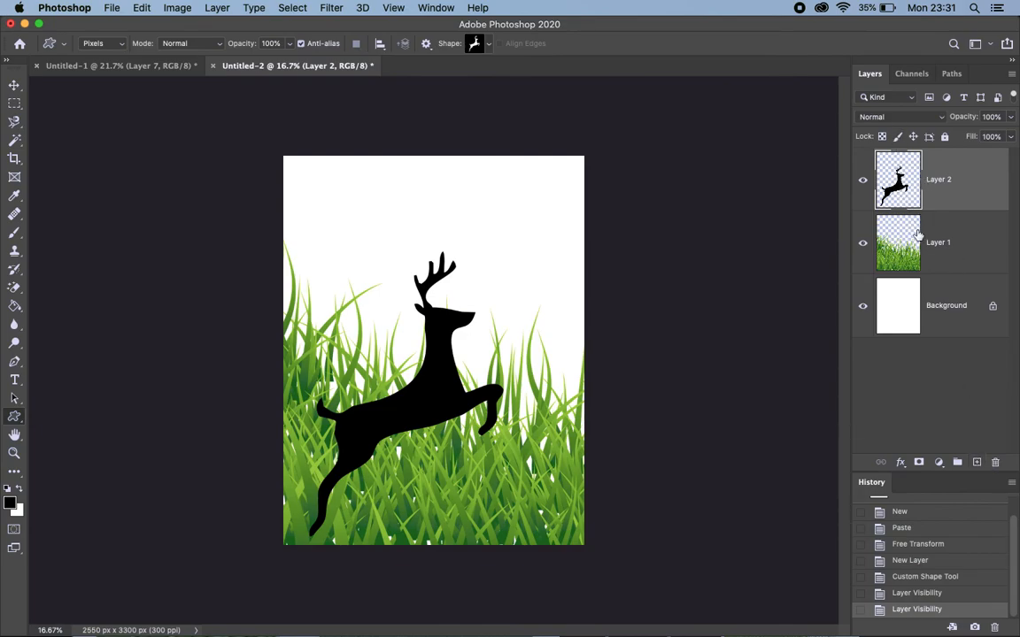
Select the deer layer and set its blending mode to Saturation
click(965, 235)
click(952, 180)
click(874, 116)
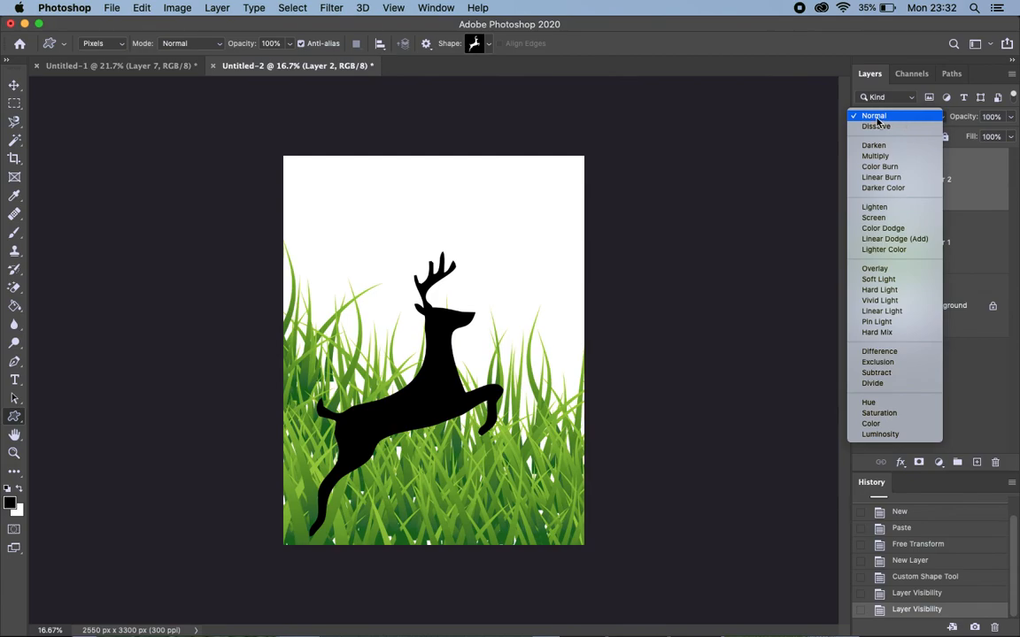
click(877, 119)
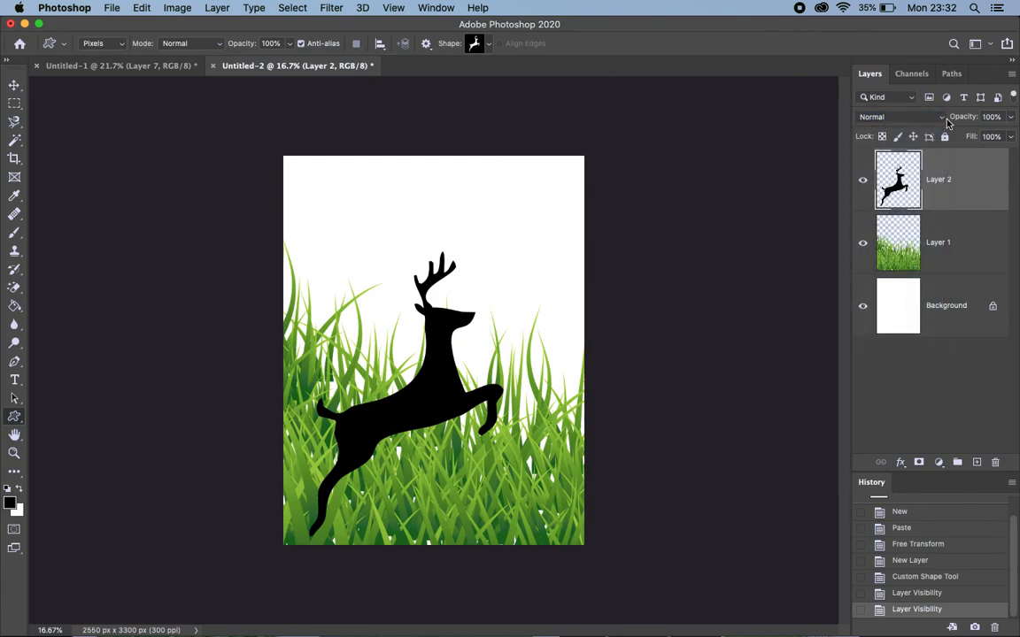
click(876, 116)
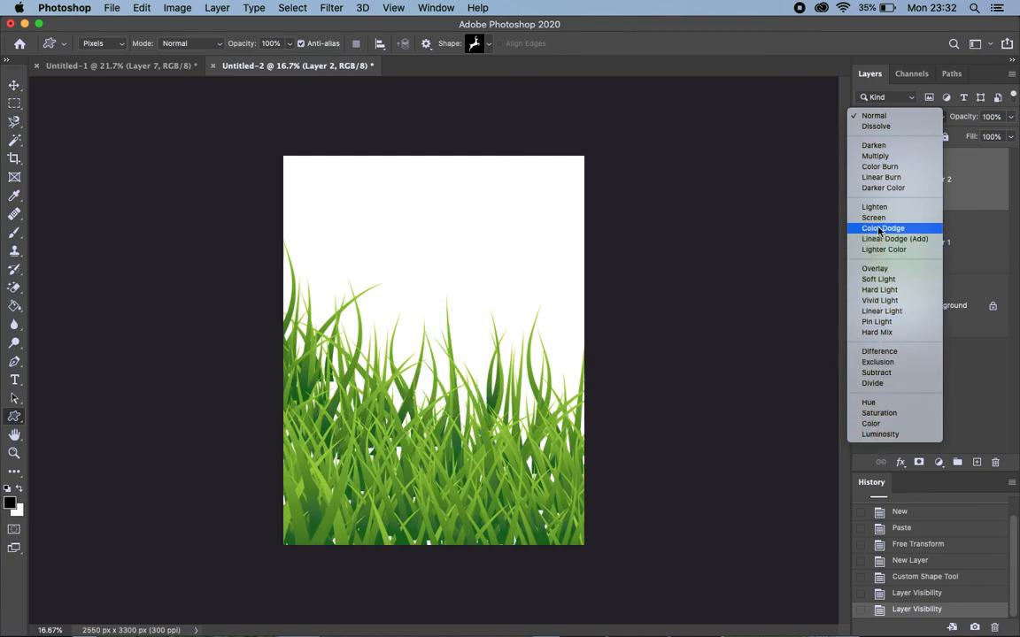
click(877, 122)
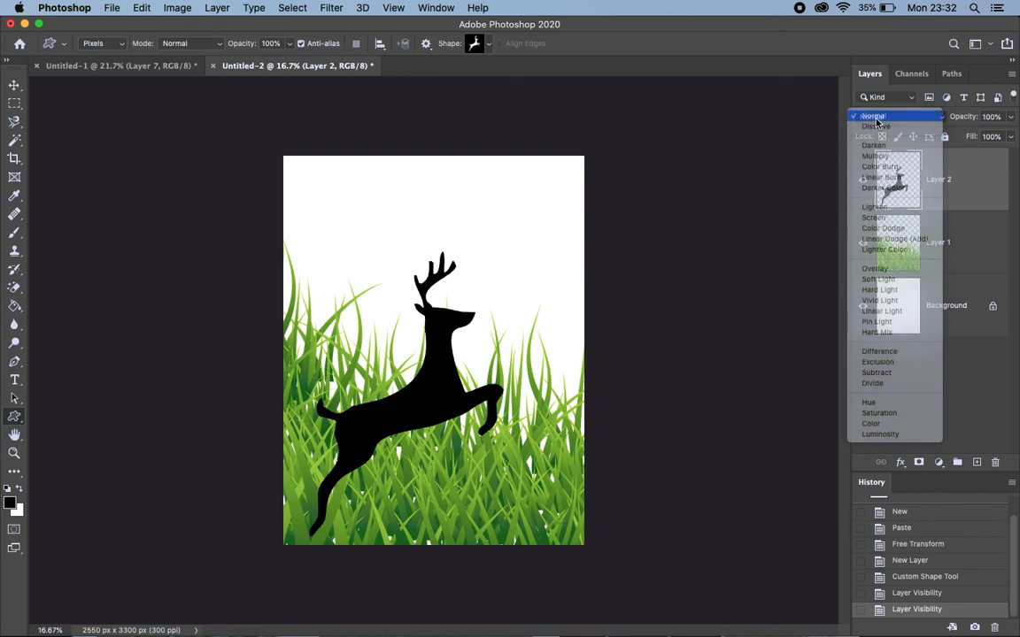
click(876, 123)
click(877, 120)
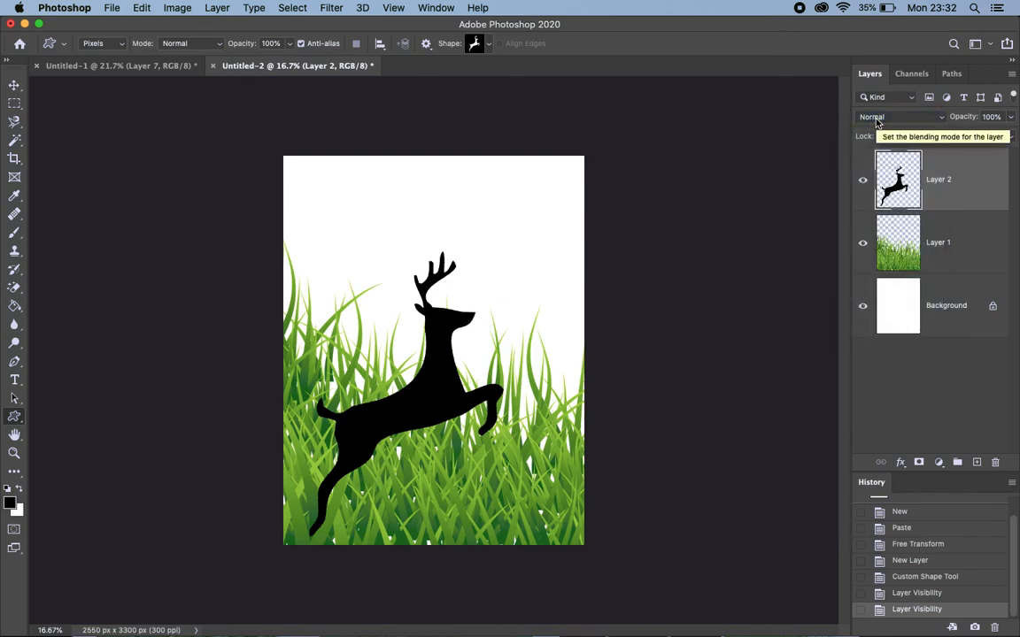
click(877, 119)
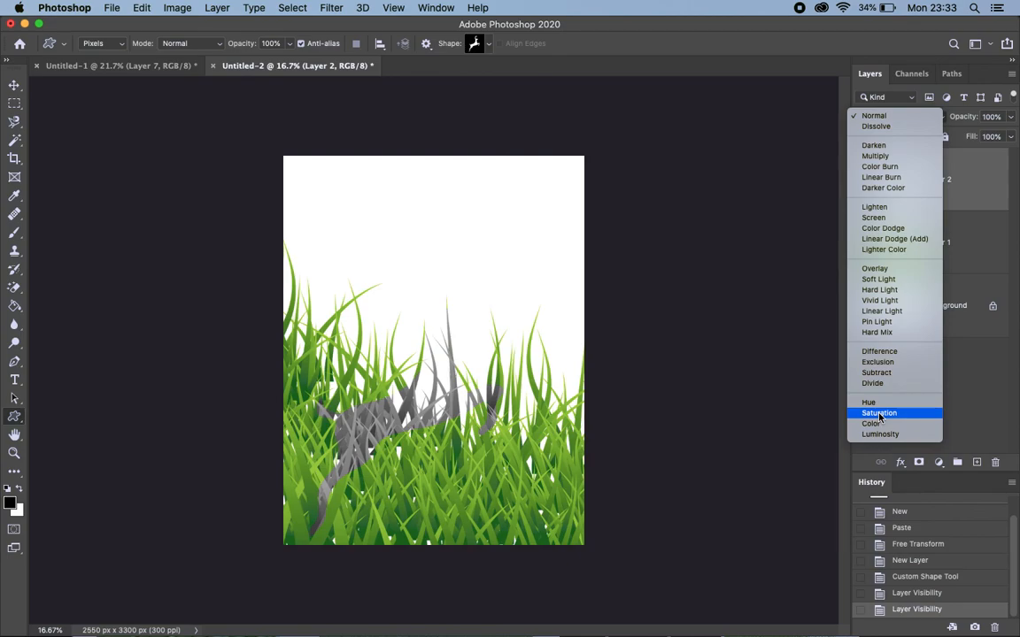
click(879, 414)
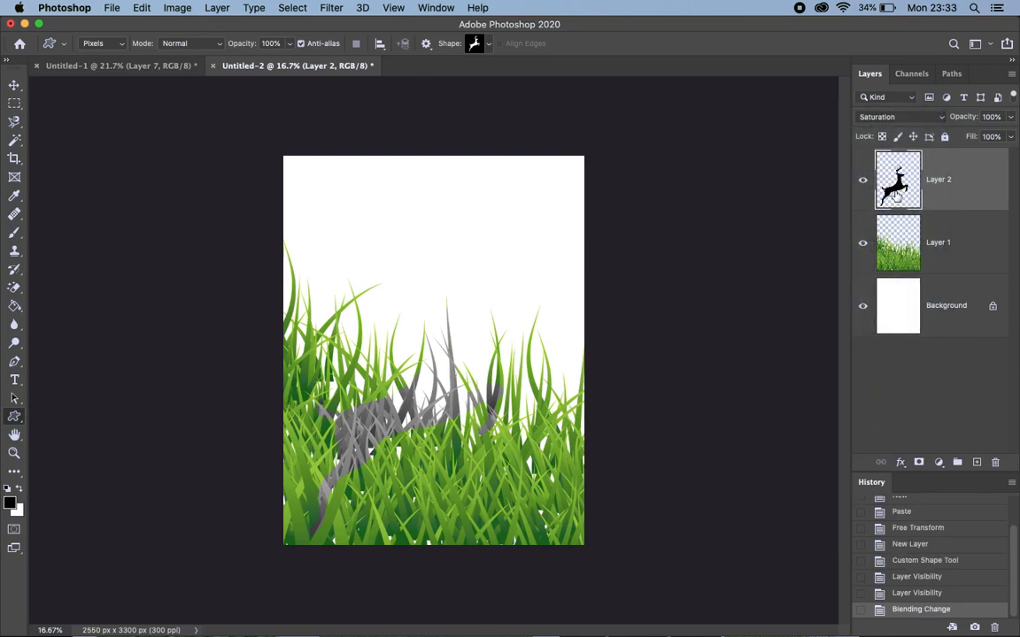
Scale the deer proportionally to about 54.25% and move it into the lower-left corner of the grass
key(super+t)
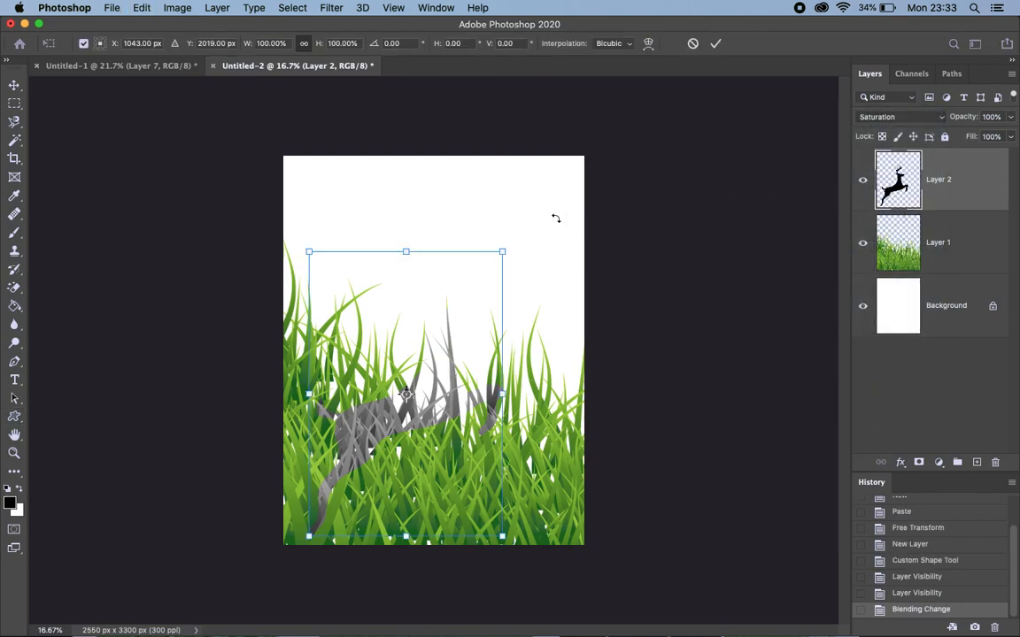
drag(502, 255, 379, 366)
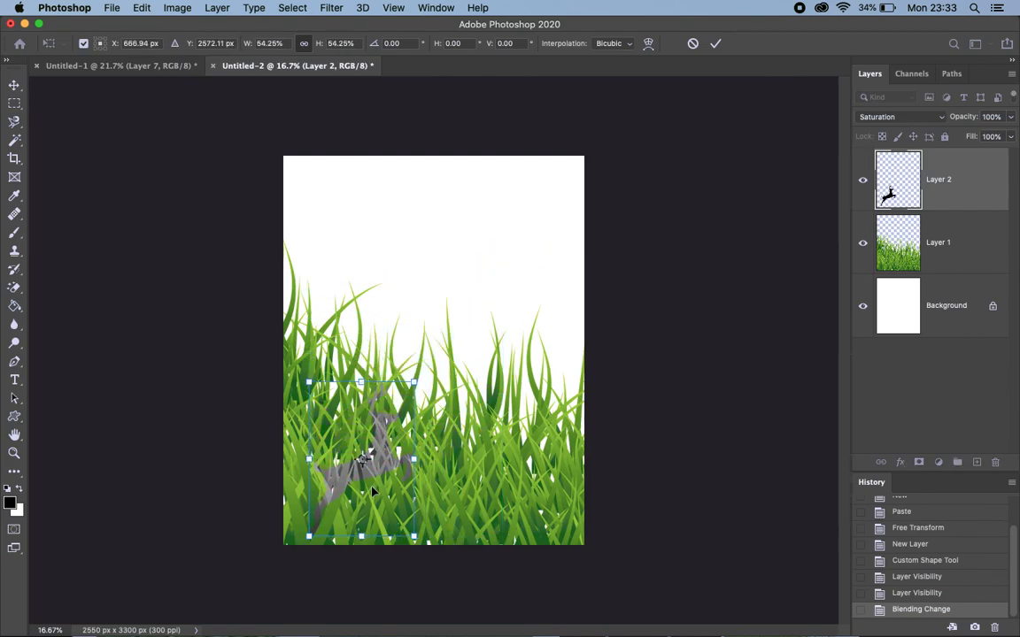
key(Return)
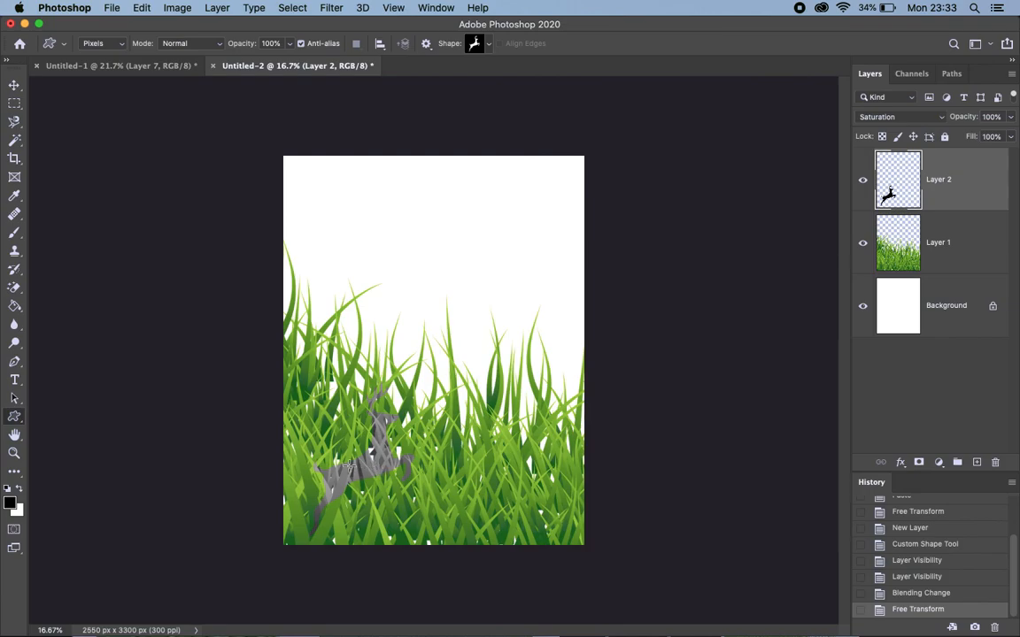
key(v)
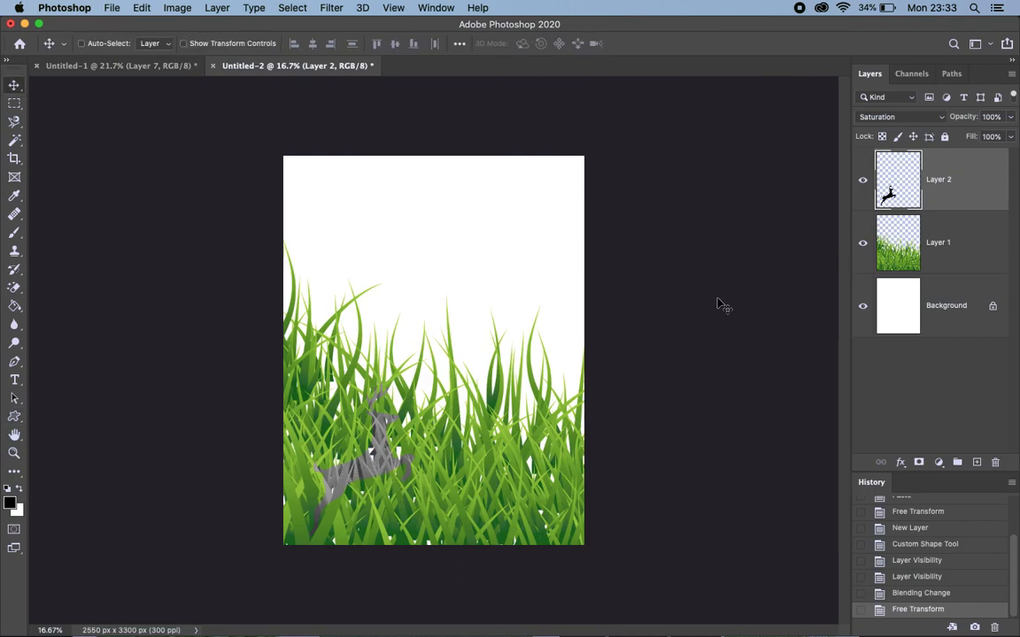
mouse_move(369, 464)
mouse_down()
mouse_move(417, 484)
mouse_move(449, 478)
mouse_move(479, 490)
mouse_move(352, 482)
mouse_move(365, 478)
mouse_up()
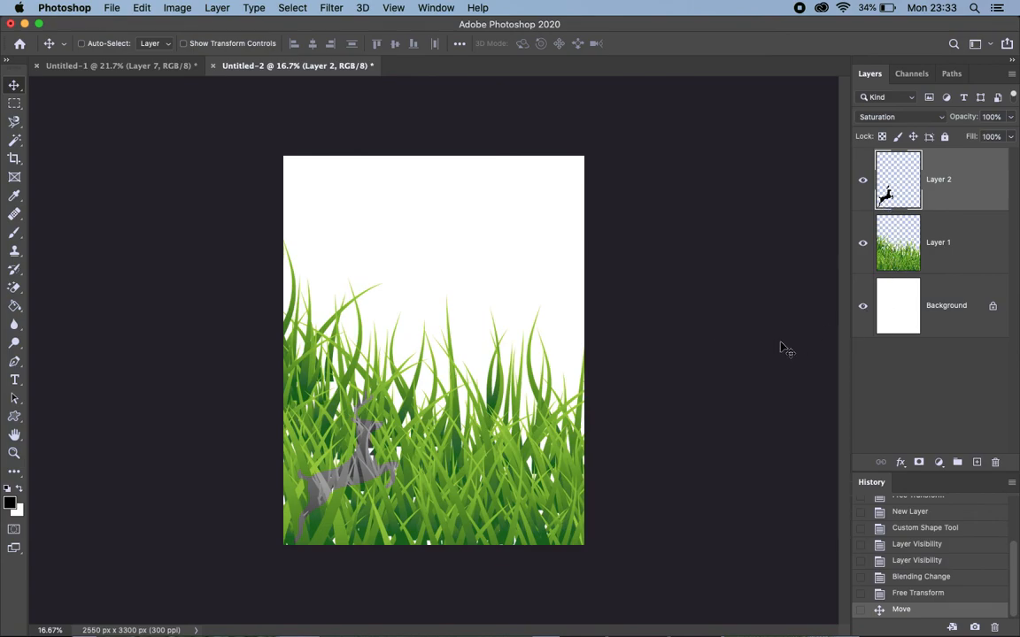
Switch to Firefox and search Google Images for "forest"
key(ctrl+Left)
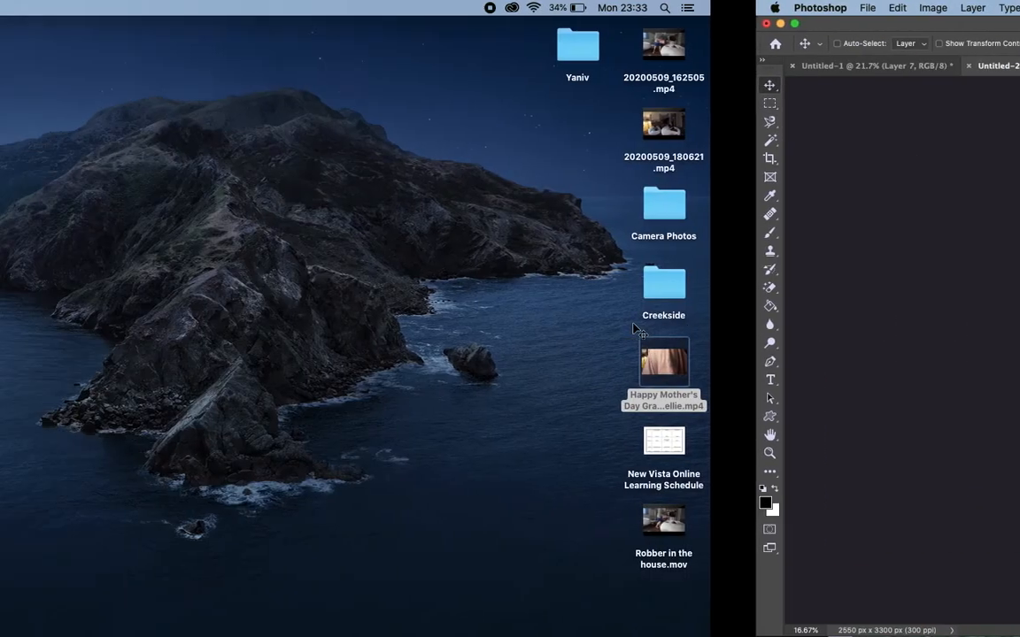
key(ctrl+Right)
mouse_move(730, 634)
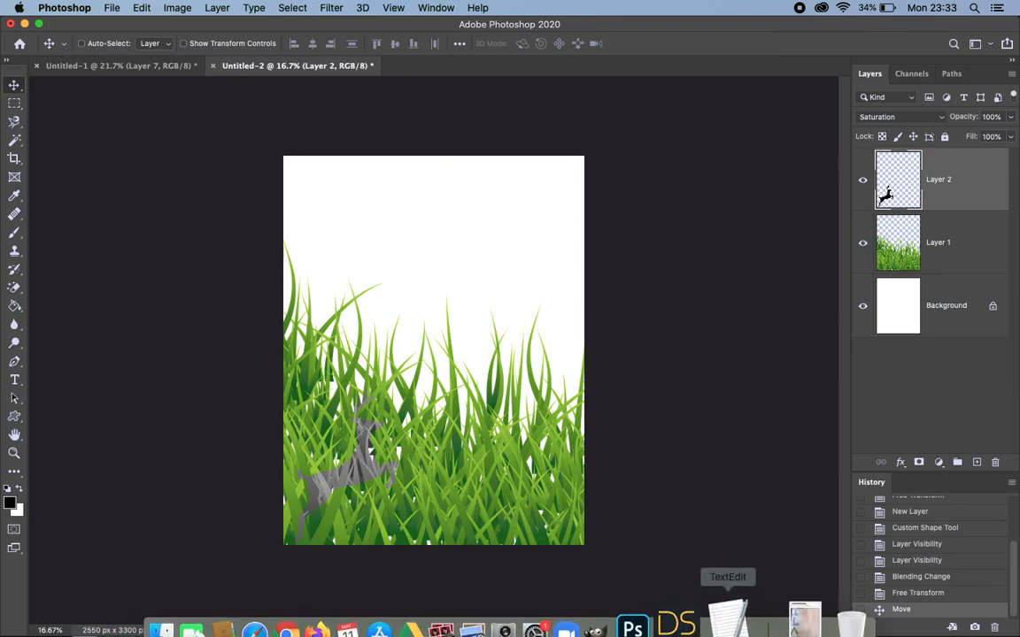
click(347, 625)
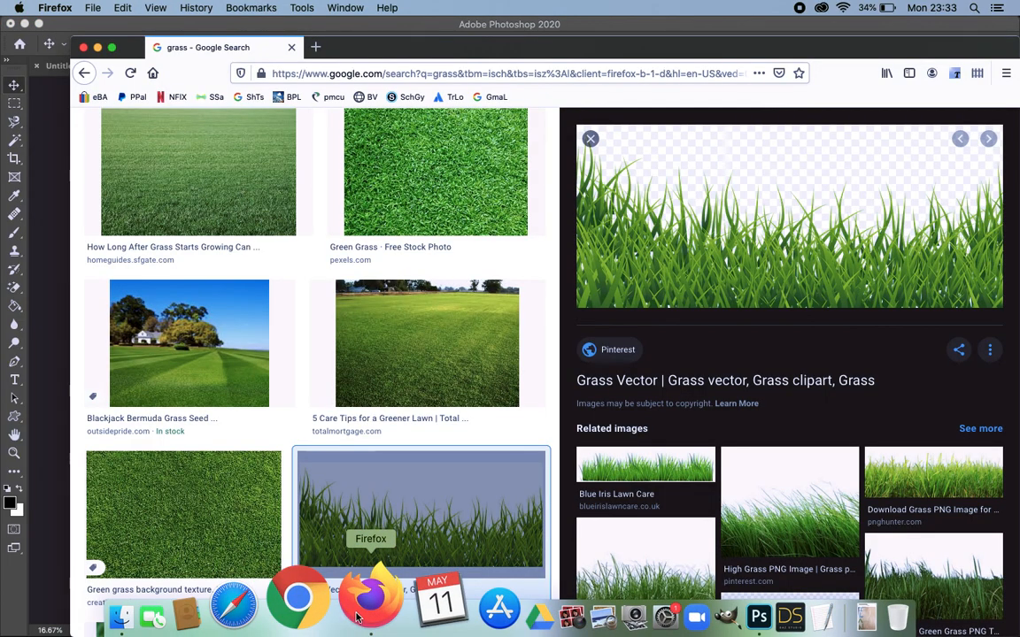
scroll(275, 258, up, 5)
click(246, 140)
double_click(241, 139)
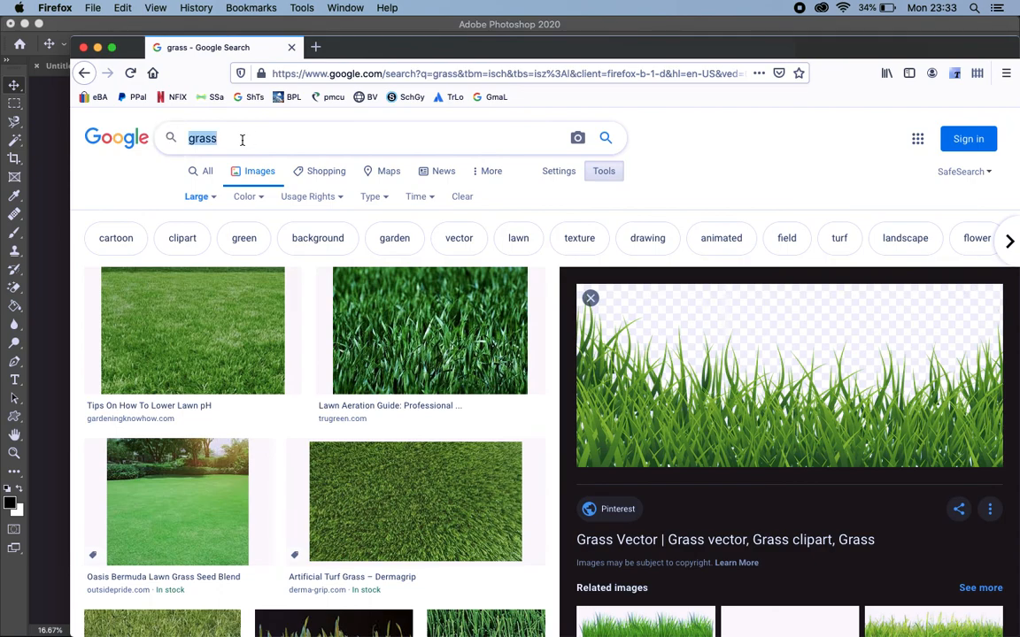
click(265, 144)
double_click(265, 144)
text(forest)
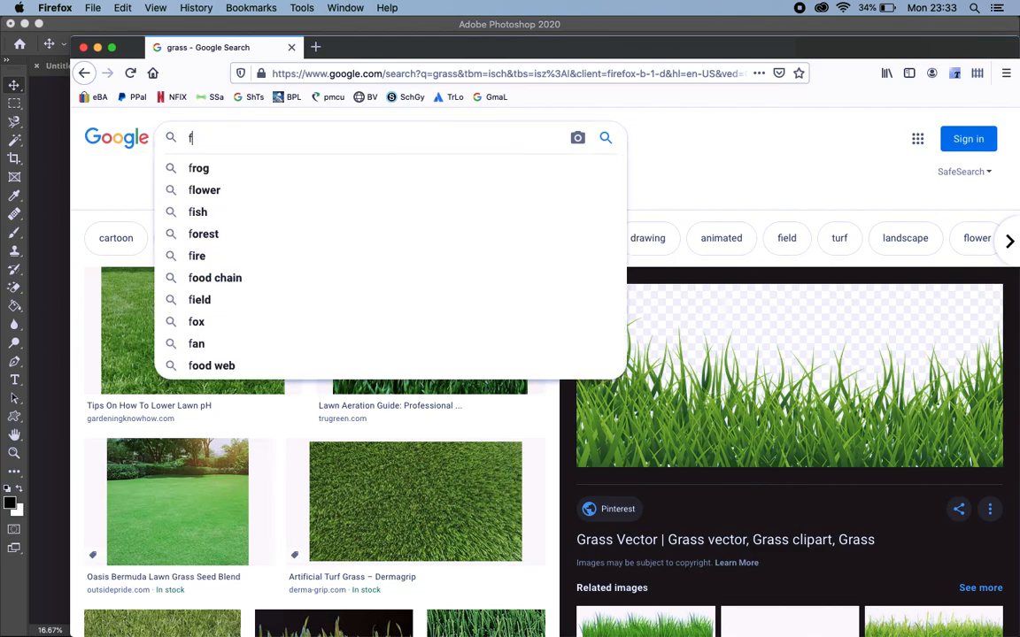
key(Return)
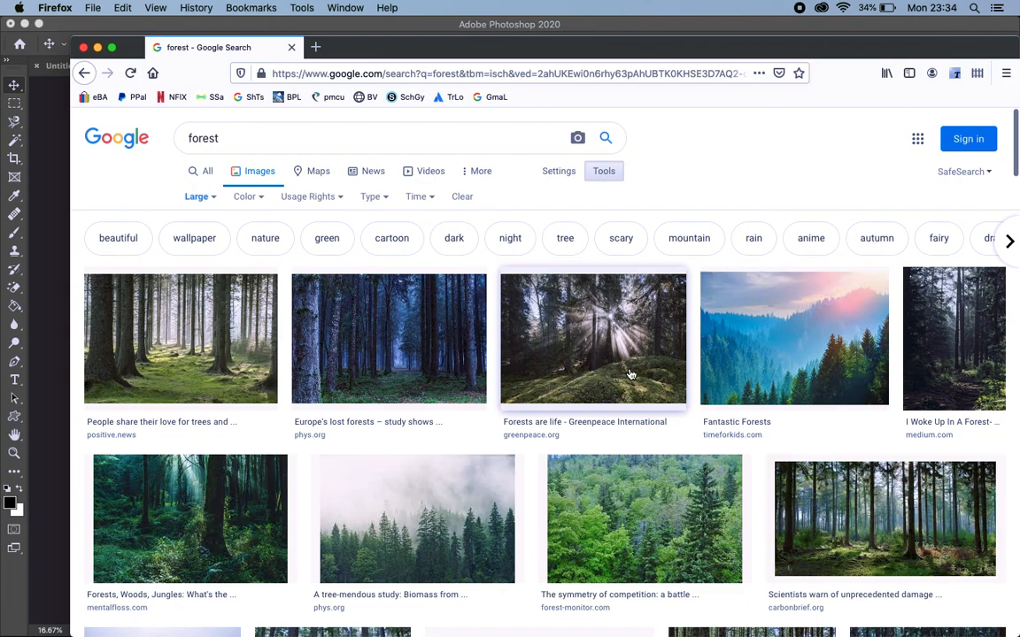
Open the Greenpeace forest image with sun rays from the results and copy it
click(563, 309)
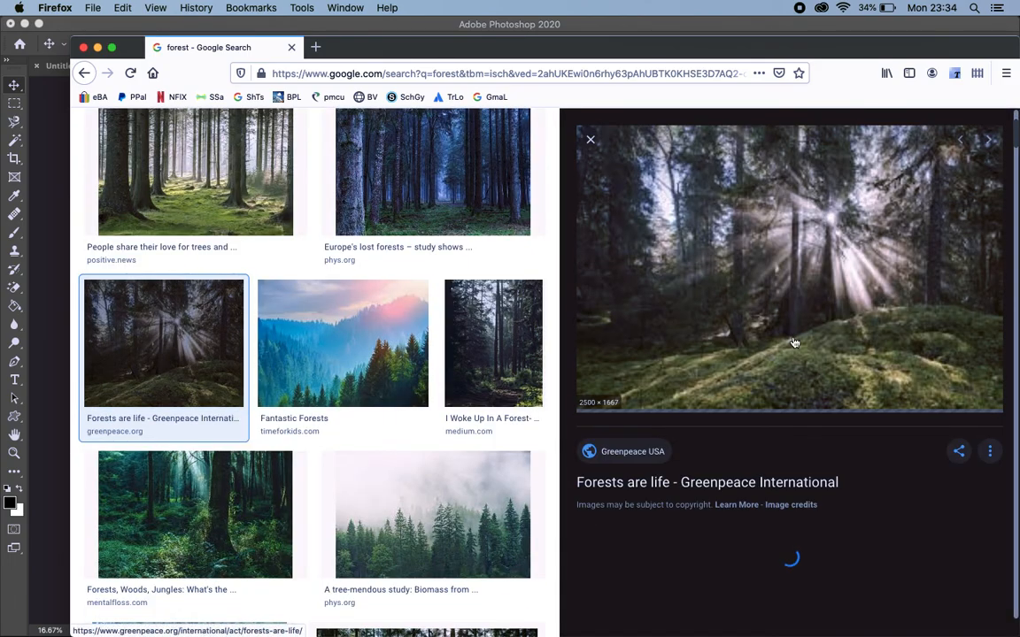
right_click(793, 263)
click(823, 403)
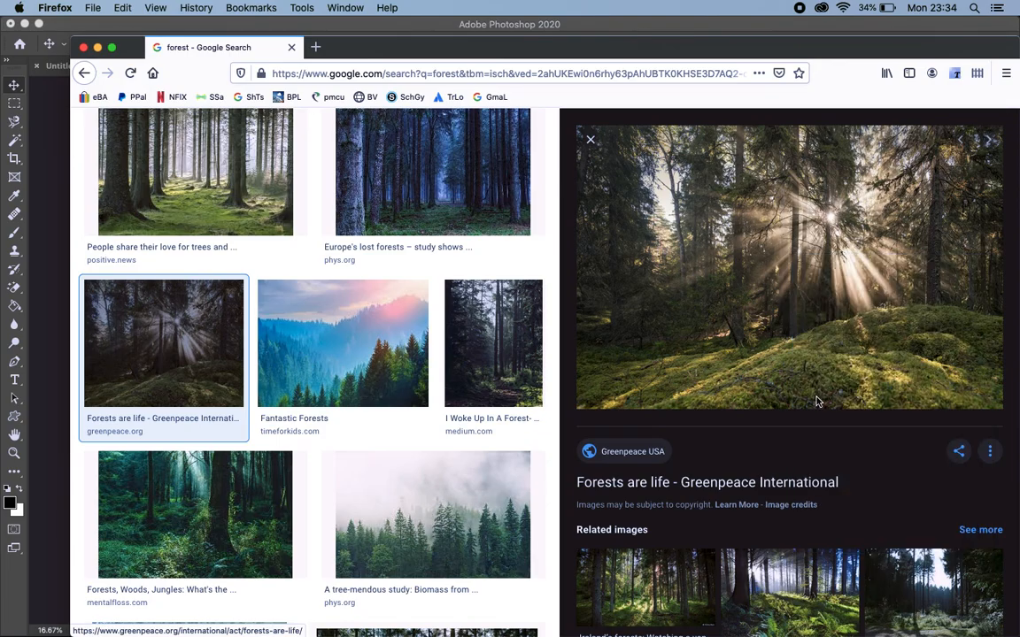
Switch back to Photoshop and paste the forest image directly above the grass layer
key(ctrl+Right)
key(ctrl+Up)
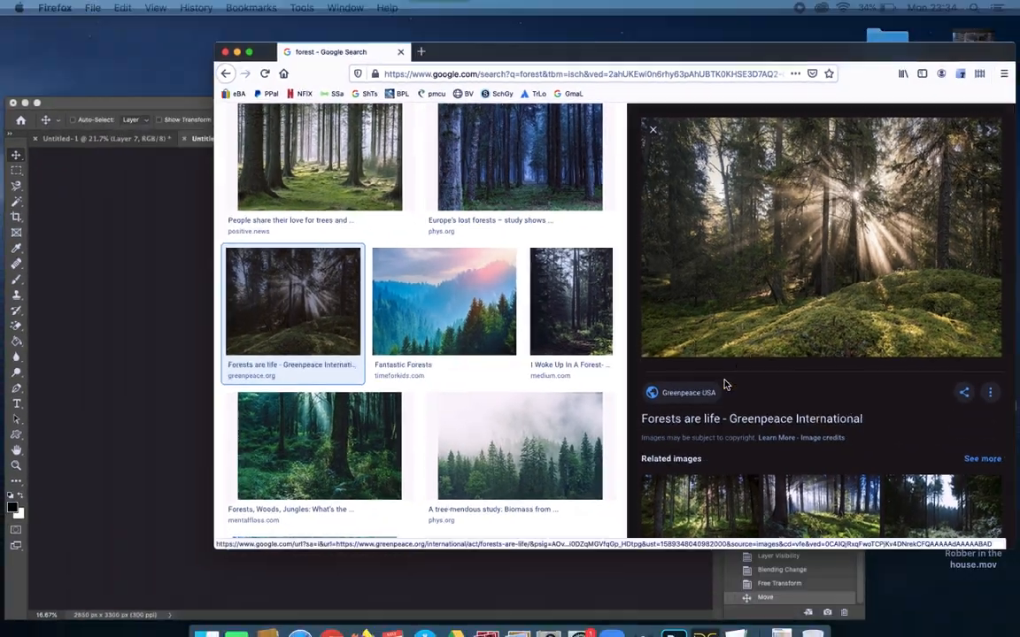
click(364, 450)
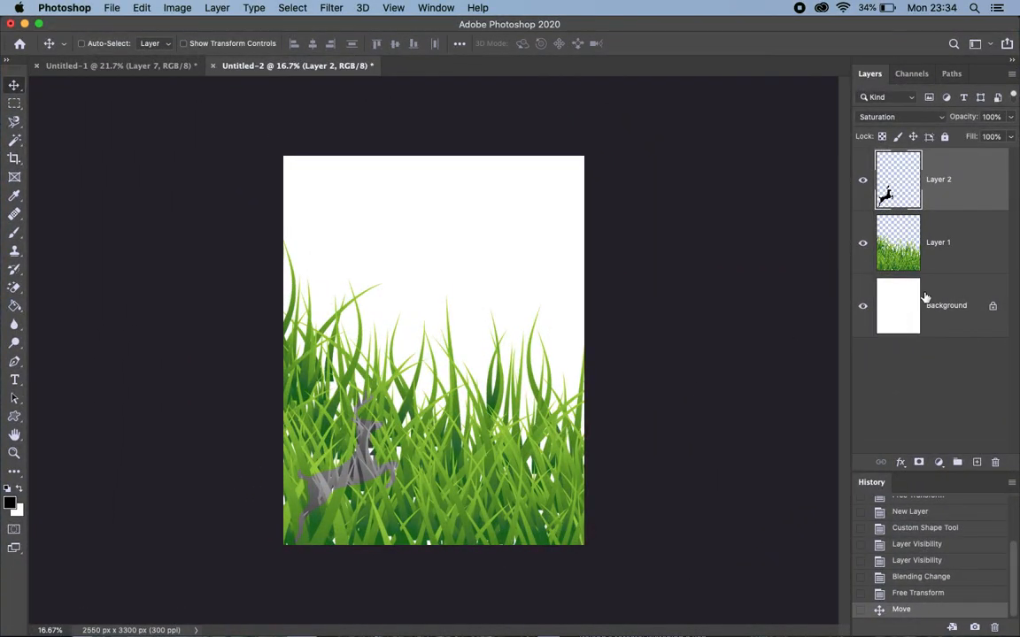
click(961, 259)
key(super+v)
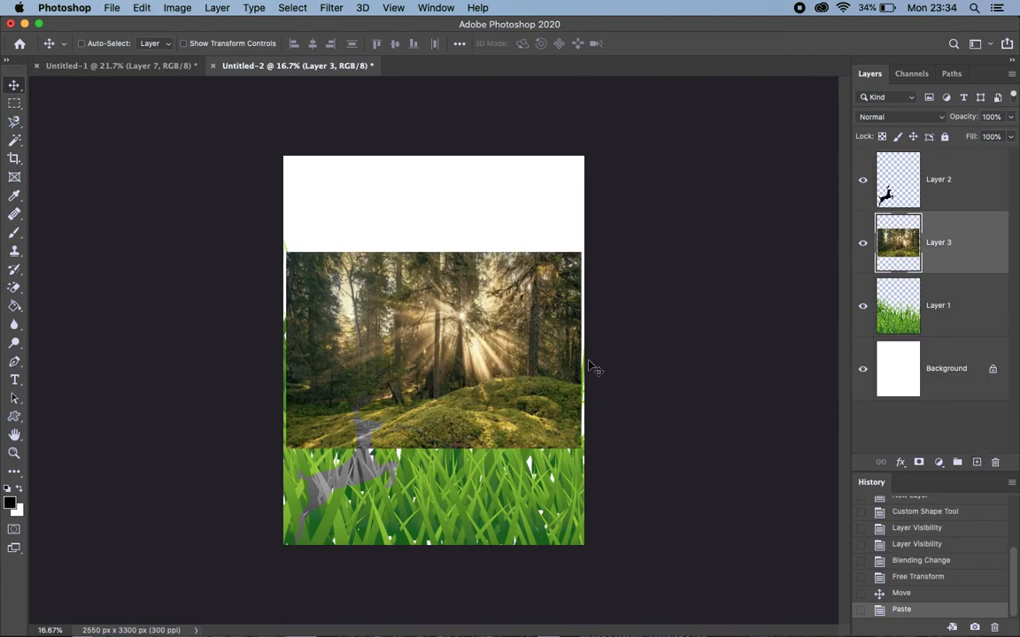
Scale the pasted forest image proportionally to about 212.63% so it covers the whole page
key(super+t)
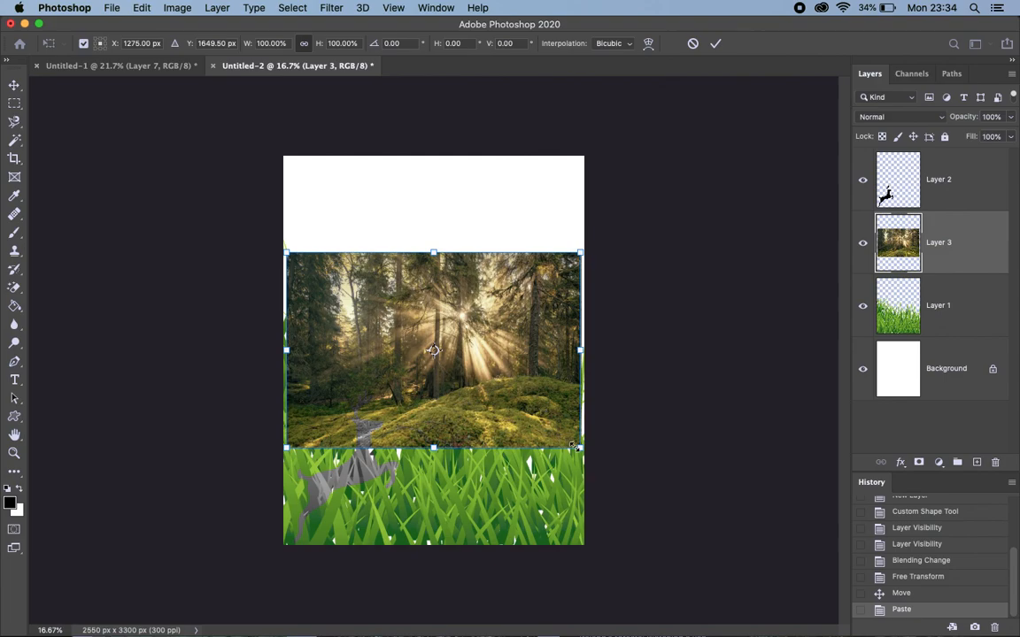
drag(580, 448, 728, 587)
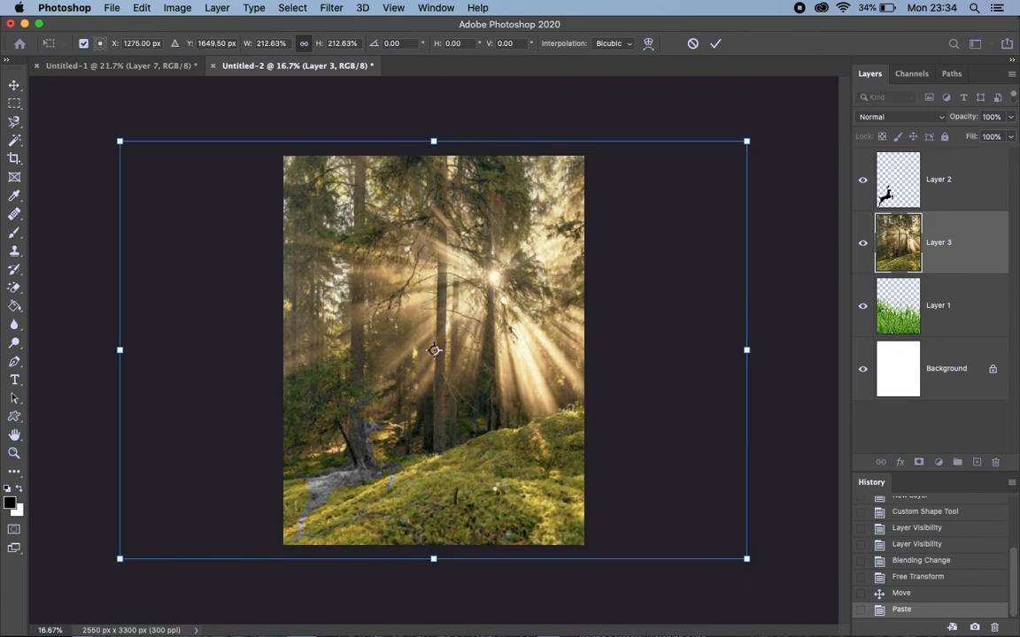
key(Return)
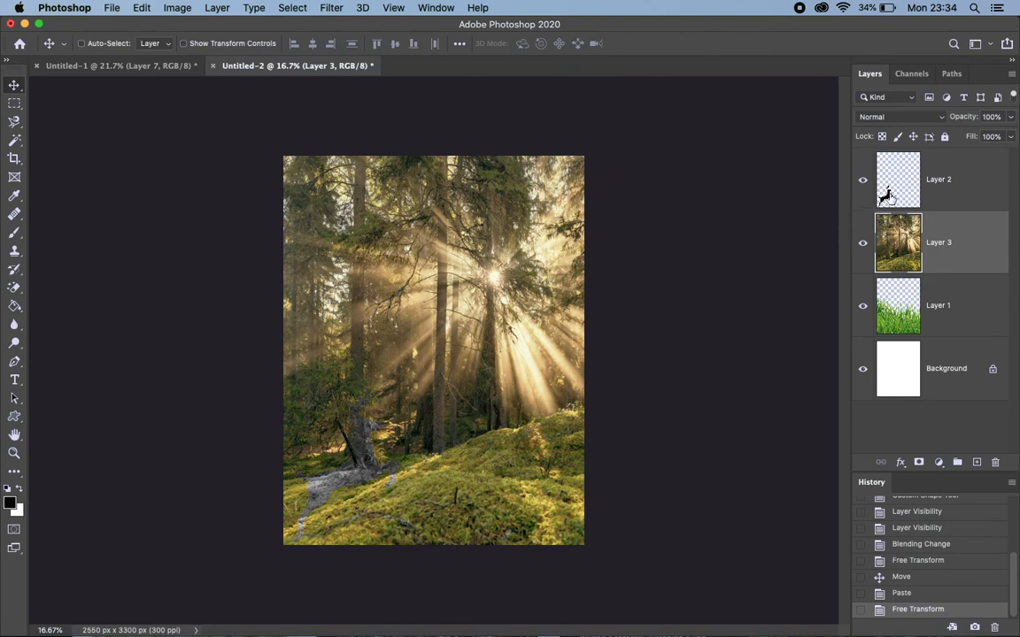
Select the deer layer and enlarge the deer proportionally to about 215.12% from its lower-left corner
click(889, 197)
key(super+t)
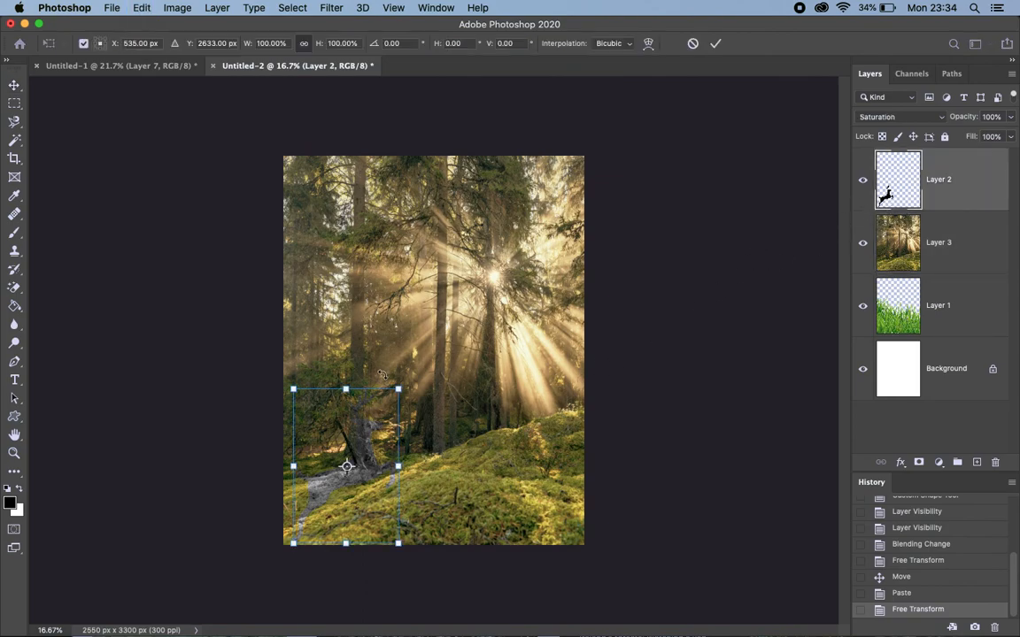
drag(398, 388, 553, 229)
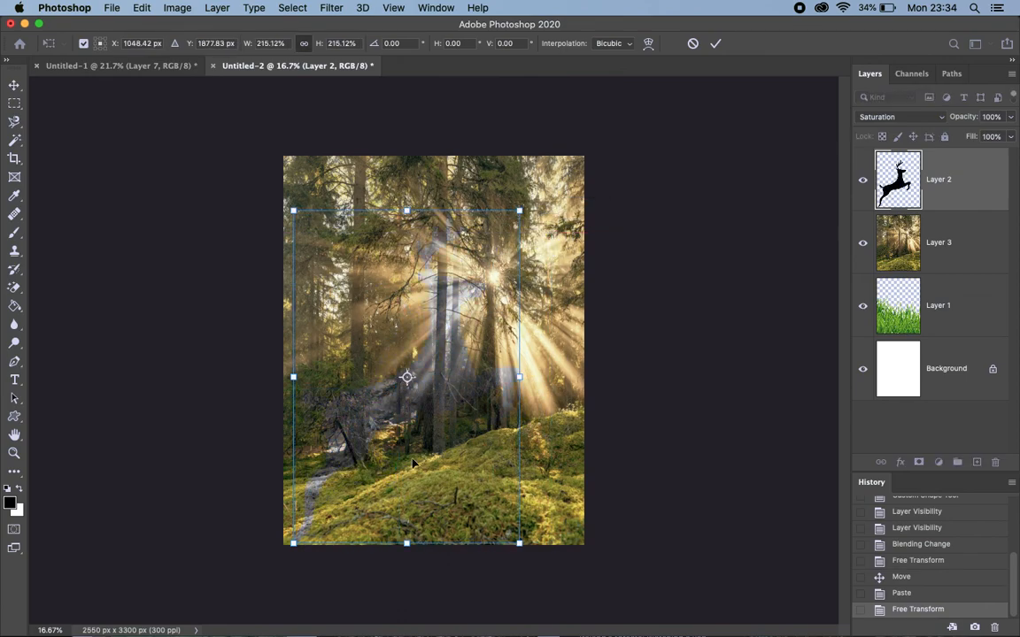
key(Return)
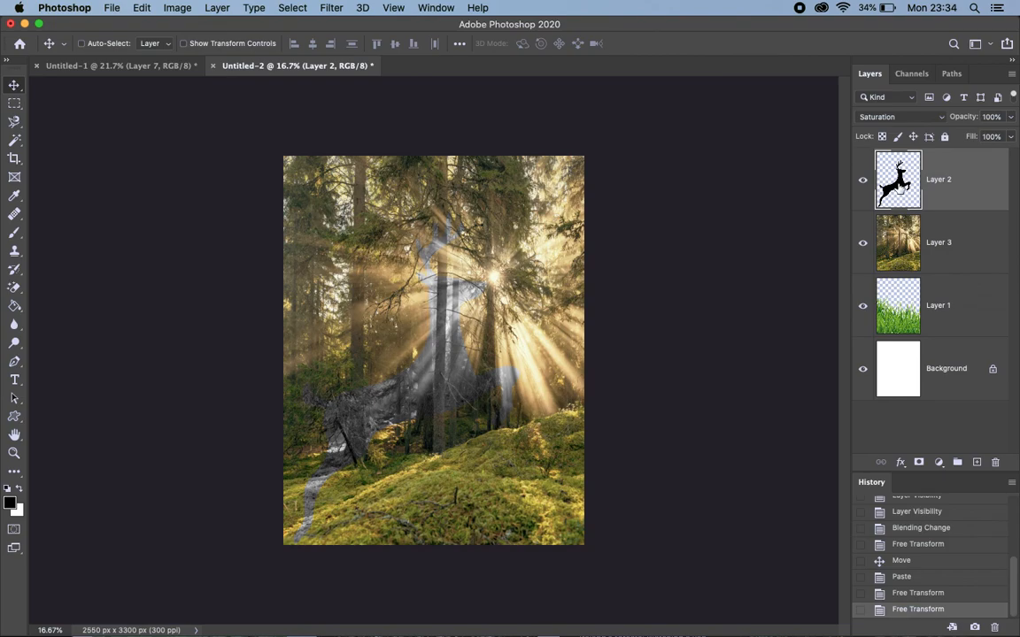
Browse the blending modes for the deer layer without changing the mode, and hide that layer
click(901, 117)
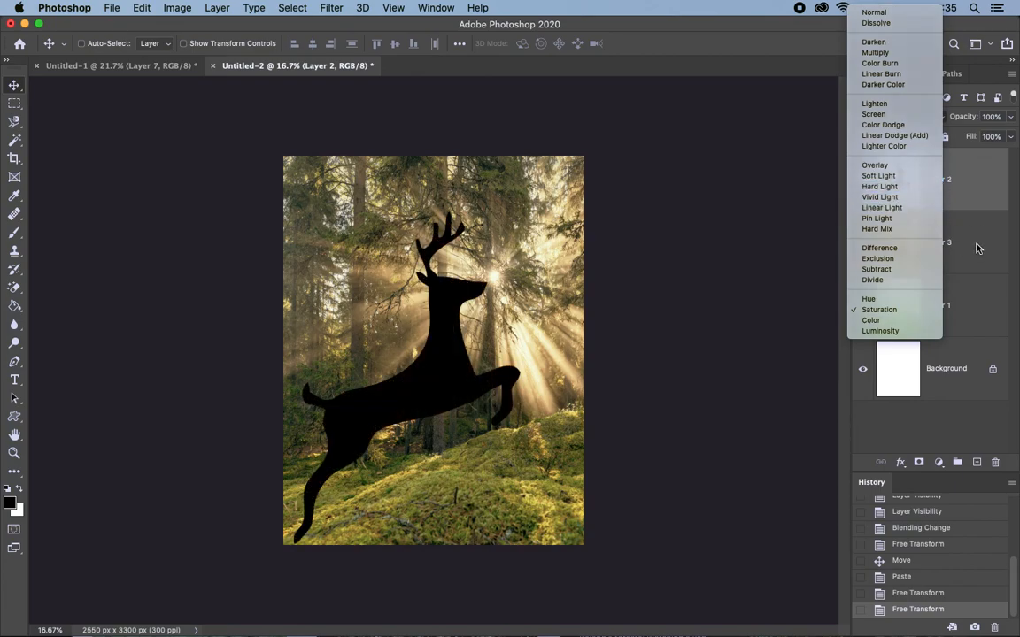
click(863, 179)
click(863, 179)
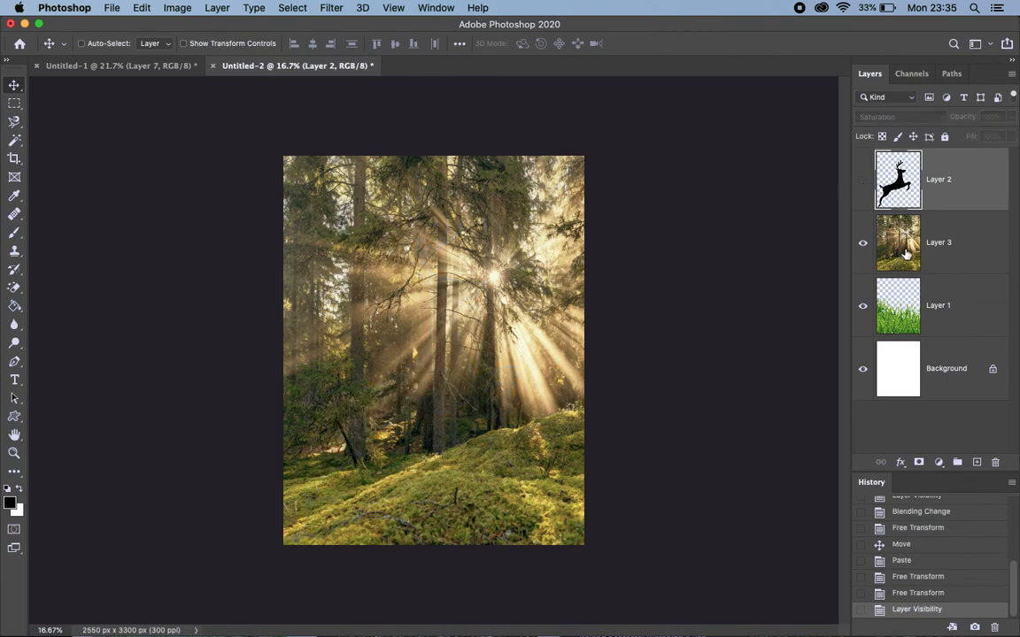
Set the blending mode of the forest image layer to Linear Burn
click(965, 254)
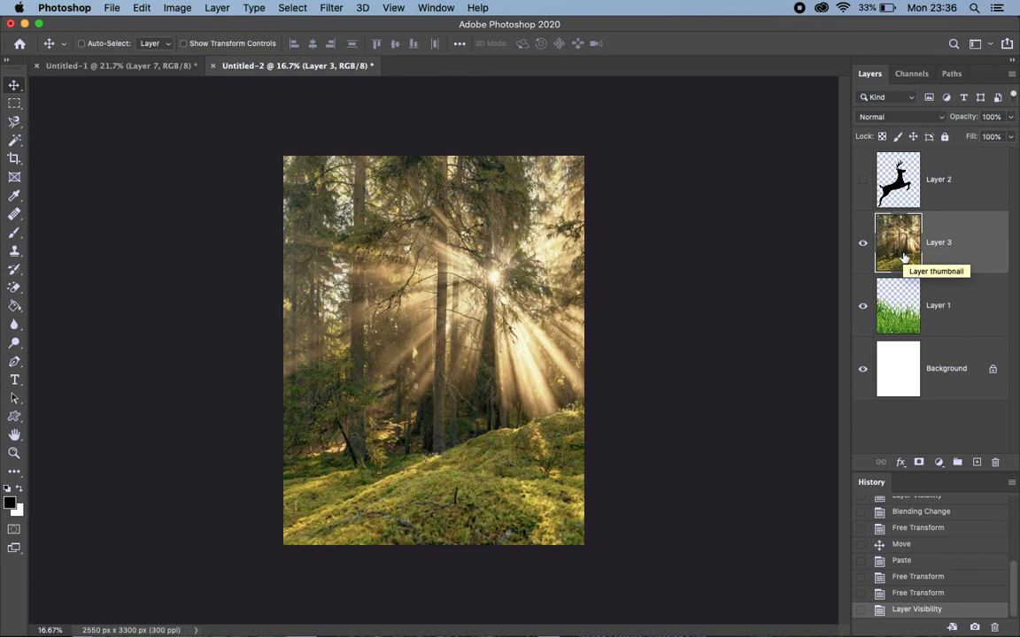
click(894, 118)
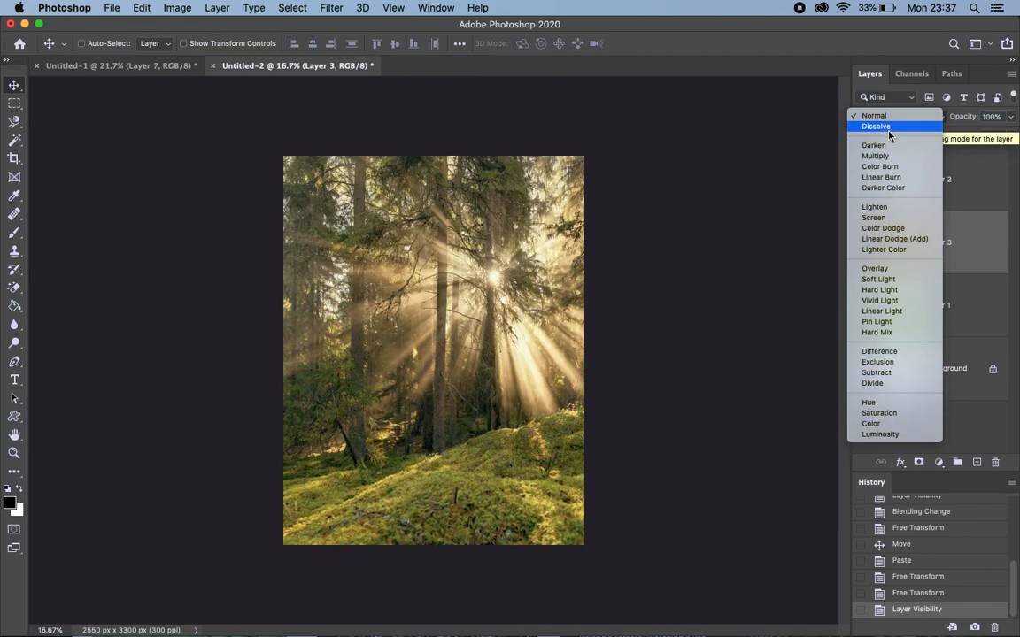
click(888, 181)
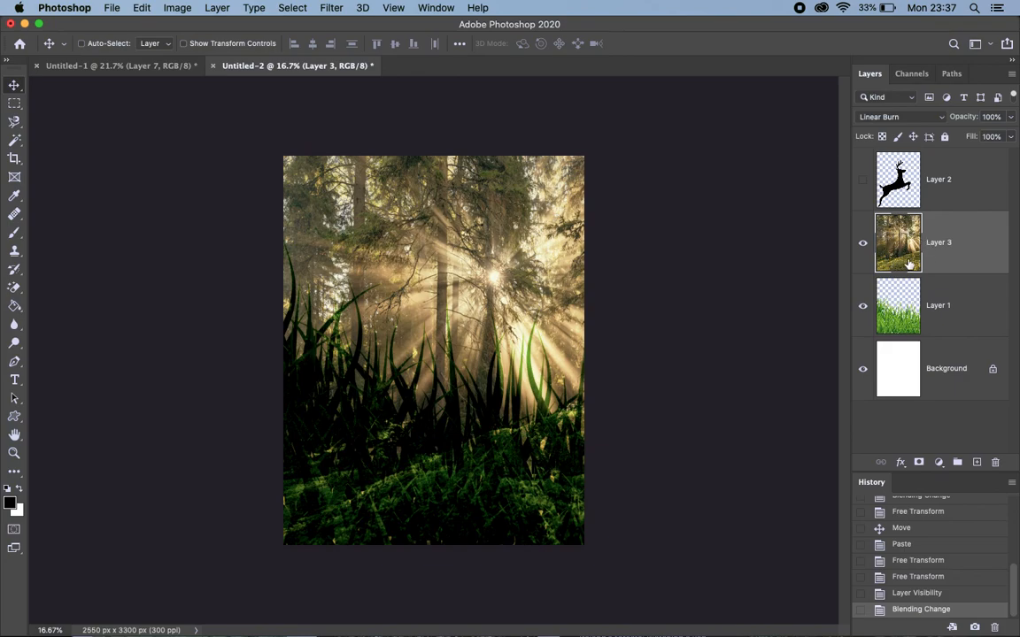
Show the deer layer again and set its blending mode to Divide
click(863, 182)
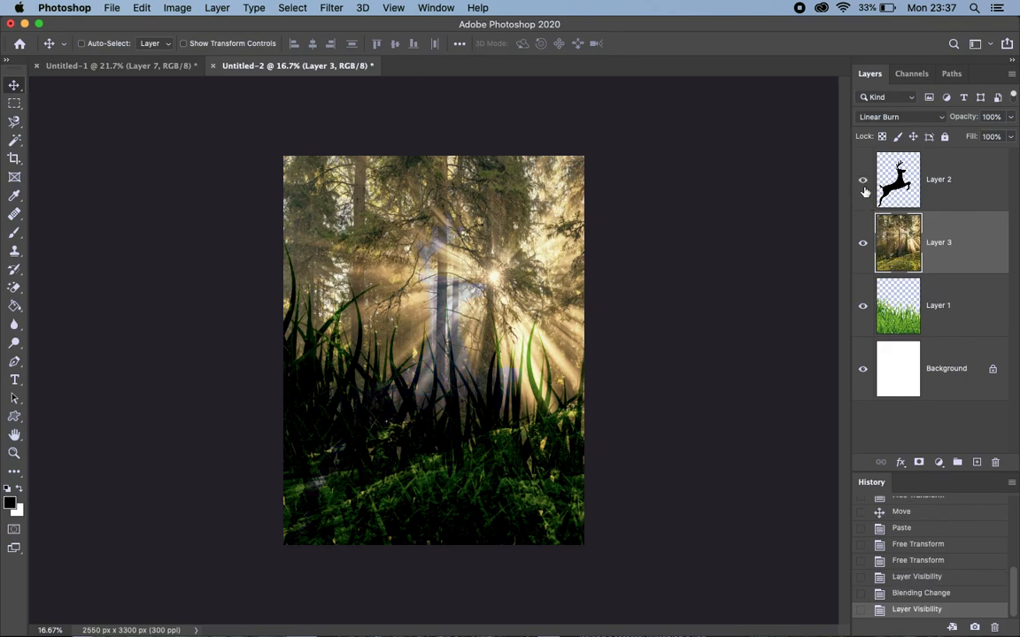
click(906, 183)
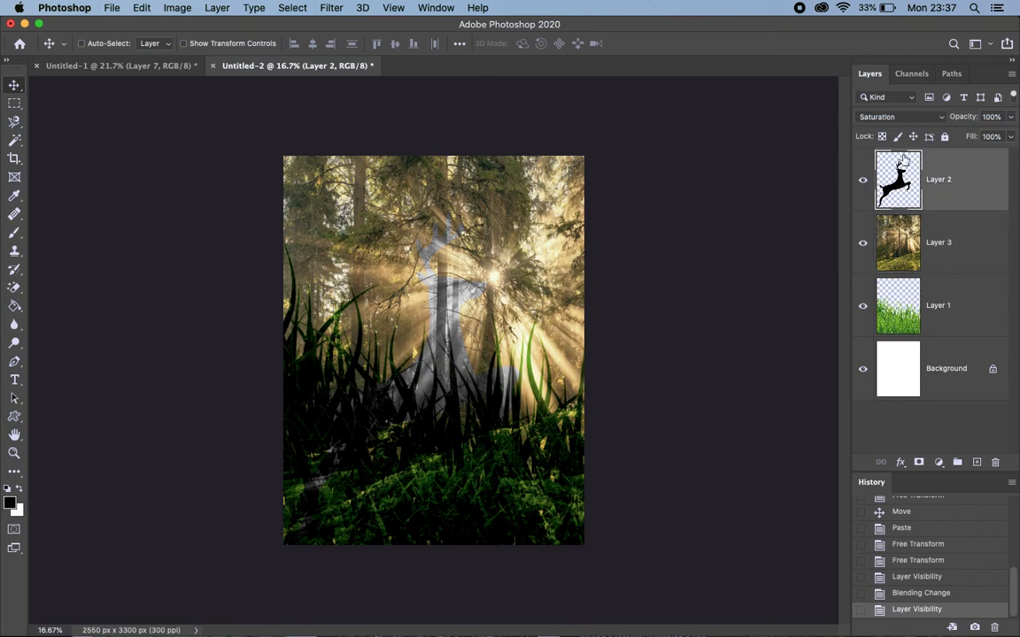
click(903, 118)
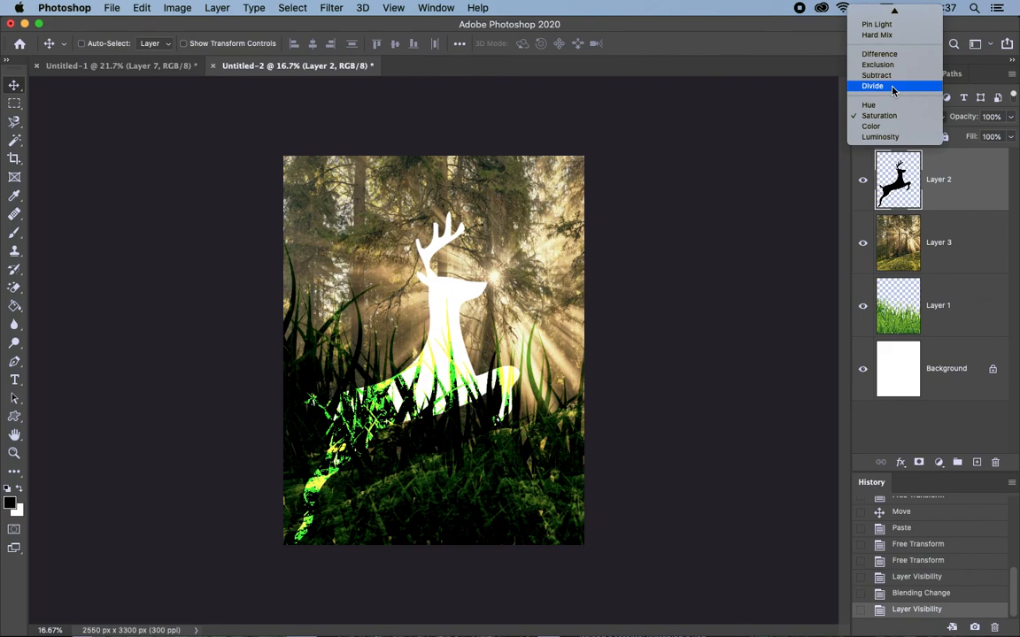
click(893, 90)
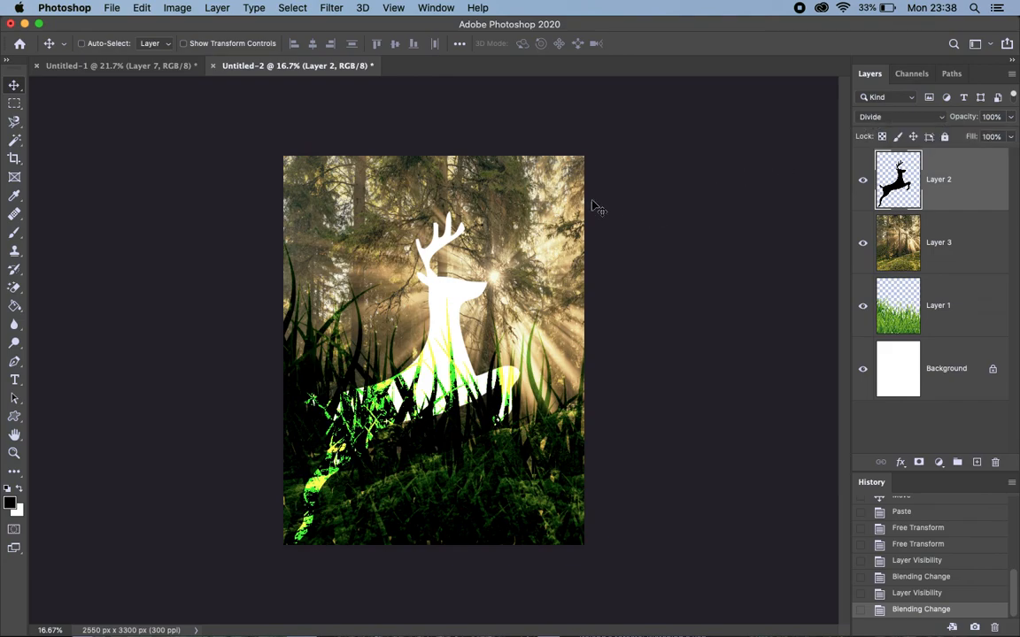
Activate the Brush tool, view its painting modes, and add an empty layer above the deer
click(14, 235)
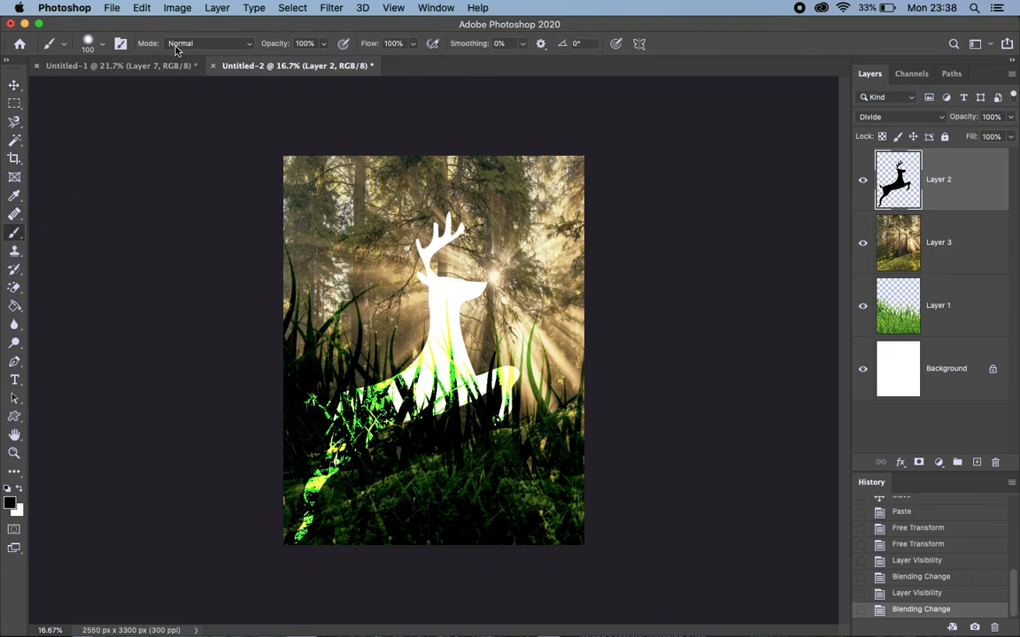
click(247, 49)
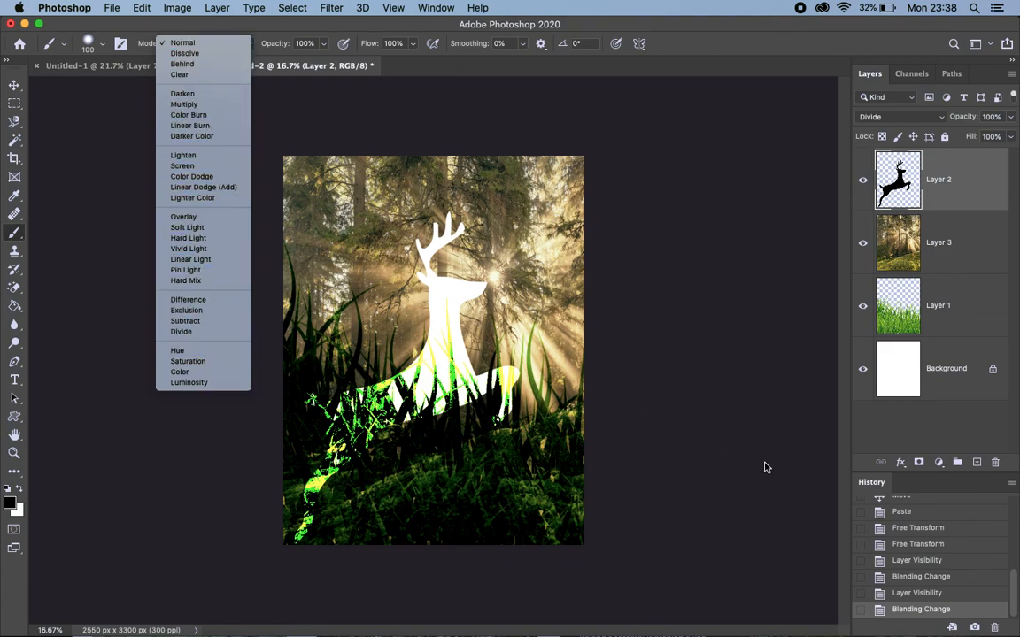
click(976, 467)
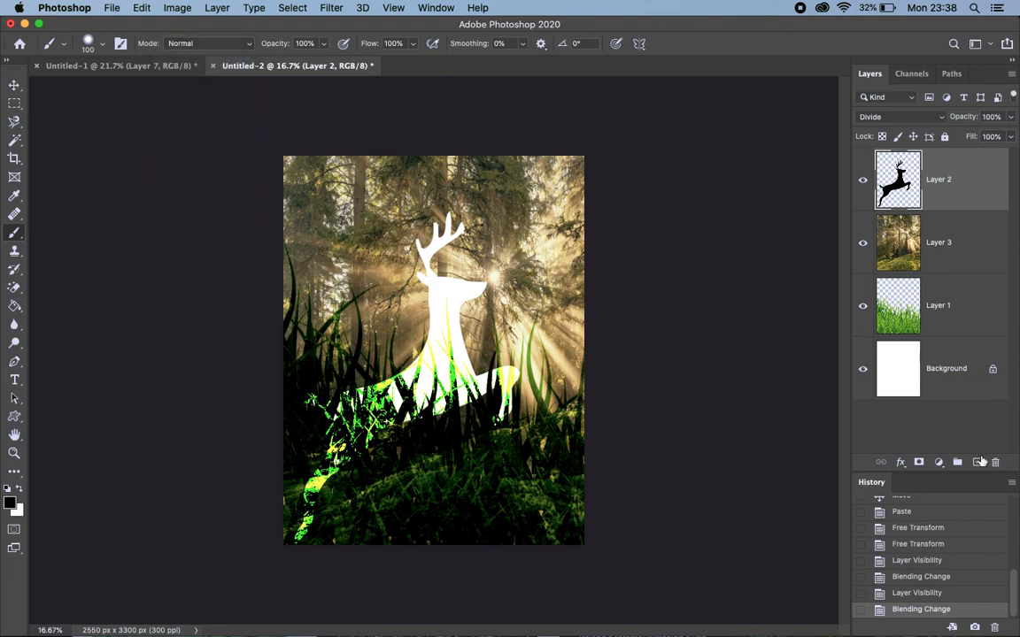
click(978, 464)
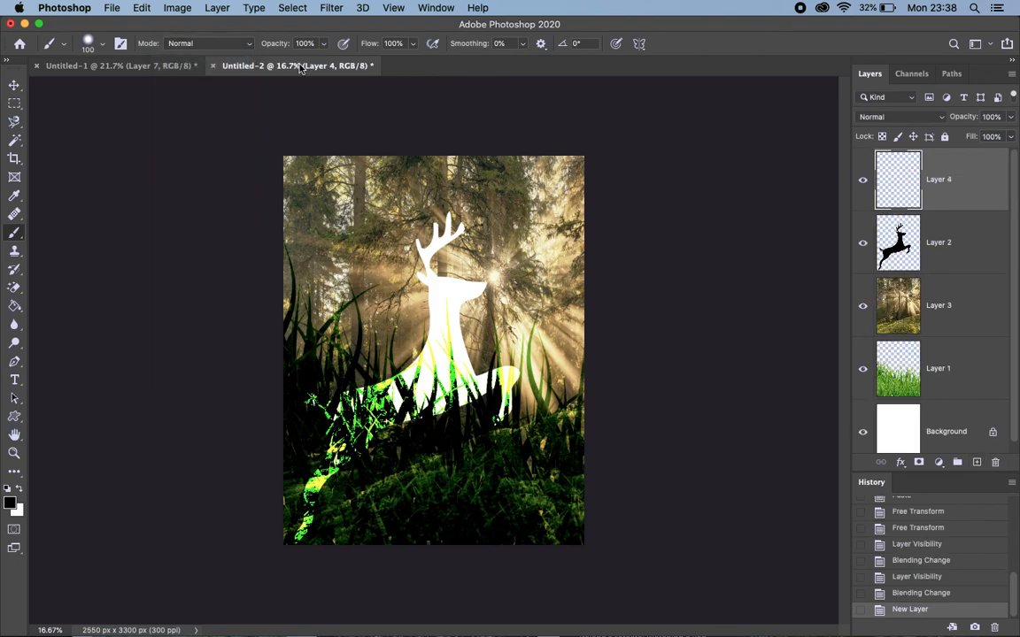
Set the brush mode to Overlay, paint a test stroke on the empty layer, and undo it
click(214, 44)
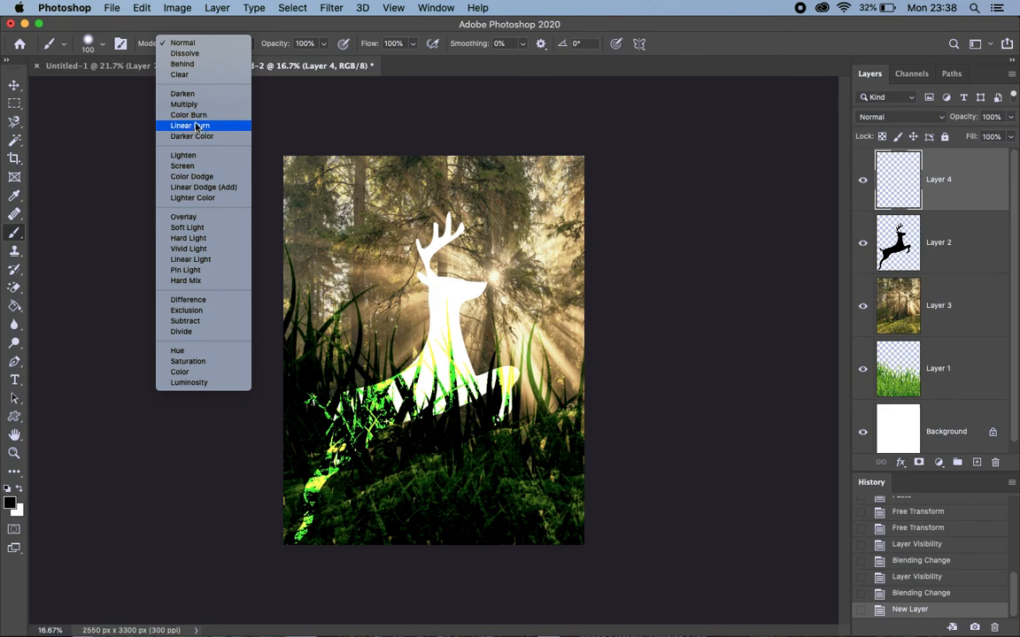
click(183, 217)
mouse_move(328, 240)
mouse_down()
mouse_move(356, 351)
mouse_move(348, 251)
mouse_move(371, 411)
mouse_move(400, 470)
mouse_move(421, 356)
mouse_move(416, 391)
mouse_move(449, 458)
mouse_move(438, 270)
mouse_move(455, 218)
mouse_move(445, 236)
mouse_move(466, 361)
mouse_move(461, 291)
mouse_move(480, 285)
mouse_move(397, 287)
mouse_move(437, 310)
mouse_up()
key(super+z)
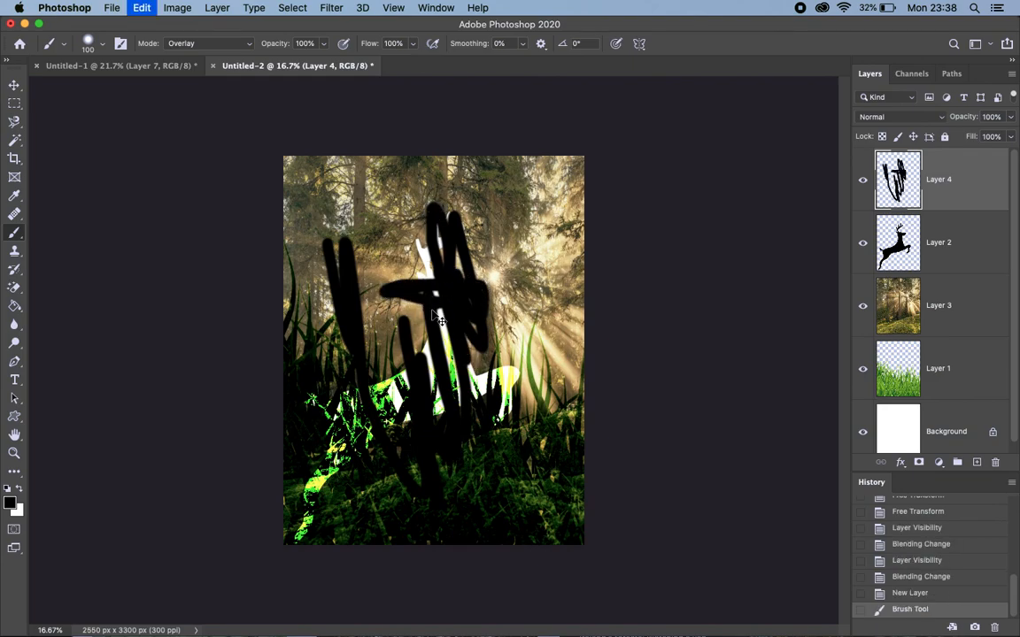
Paint black Overlay brush strokes directly on the forest layer, and undo them
click(897, 308)
mouse_move(482, 230)
mouse_down()
mouse_move(550, 269)
mouse_move(417, 256)
mouse_move(417, 267)
mouse_move(482, 305)
mouse_move(449, 337)
mouse_move(320, 309)
mouse_move(350, 336)
mouse_move(482, 386)
mouse_move(489, 438)
mouse_move(361, 363)
mouse_move(395, 297)
mouse_move(436, 255)
mouse_move(498, 327)
mouse_move(505, 237)
mouse_move(513, 285)
mouse_move(453, 322)
mouse_move(378, 342)
mouse_move(404, 307)
mouse_move(523, 310)
mouse_move(451, 183)
mouse_move(366, 321)
mouse_move(399, 224)
mouse_move(353, 227)
mouse_move(444, 197)
mouse_move(486, 181)
mouse_up()
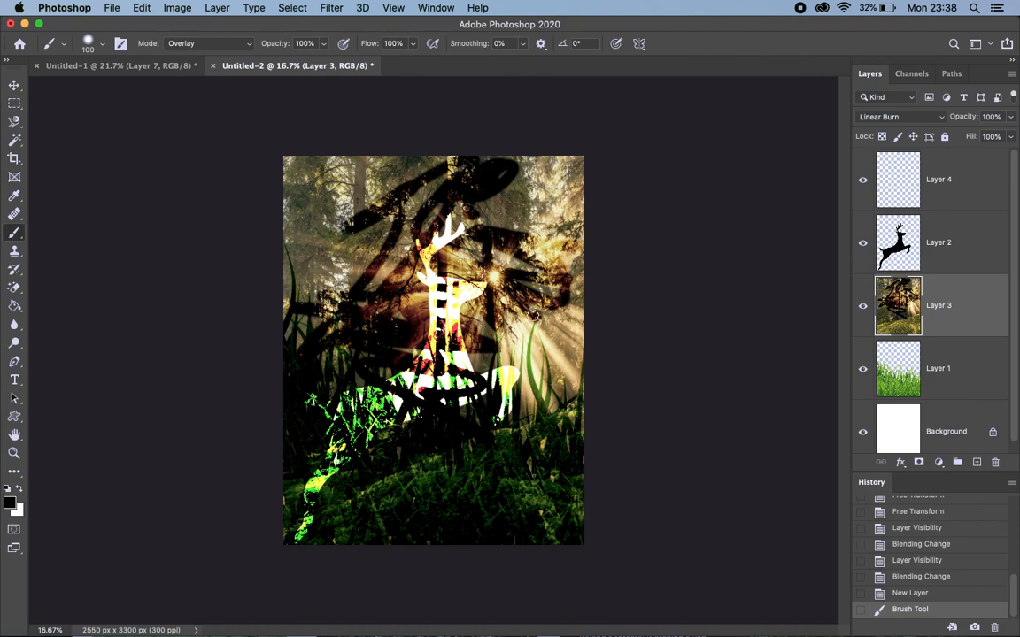
key(super+z)
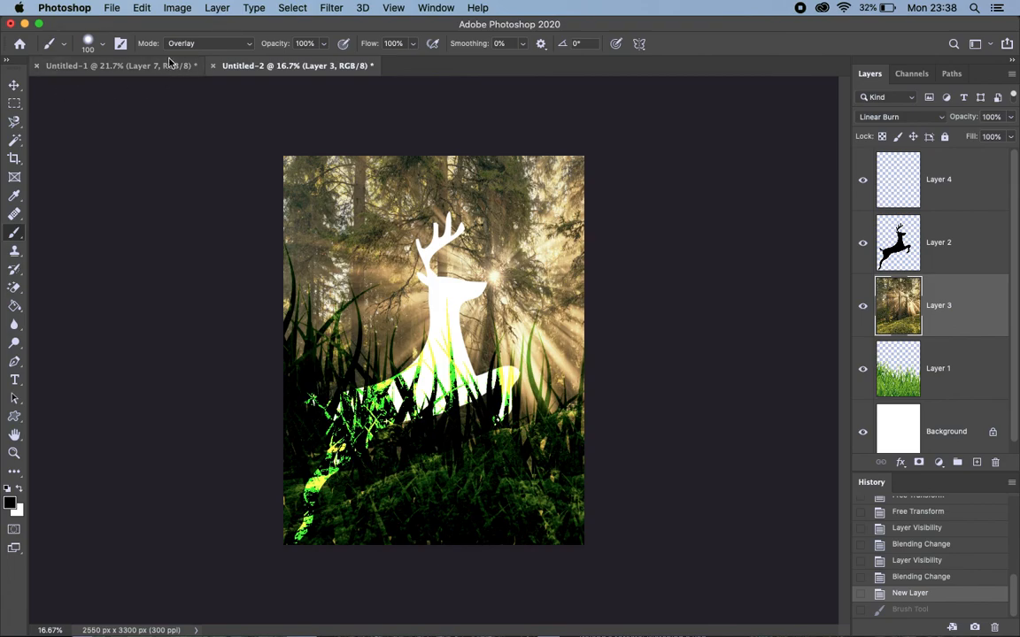
Set the brush's painting mode back to Normal
click(248, 49)
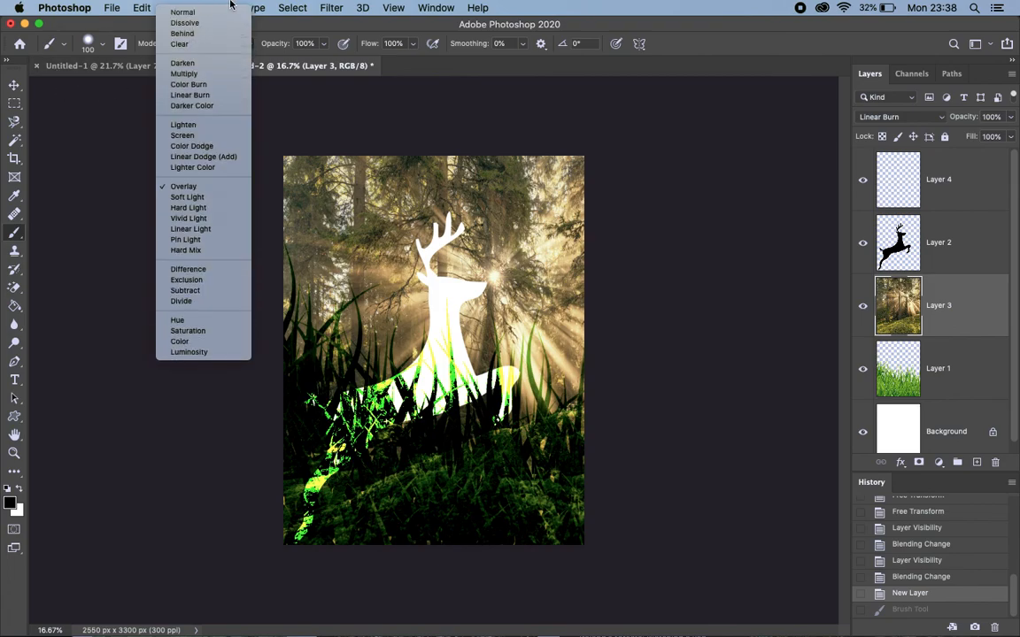
click(222, 13)
click(217, 7)
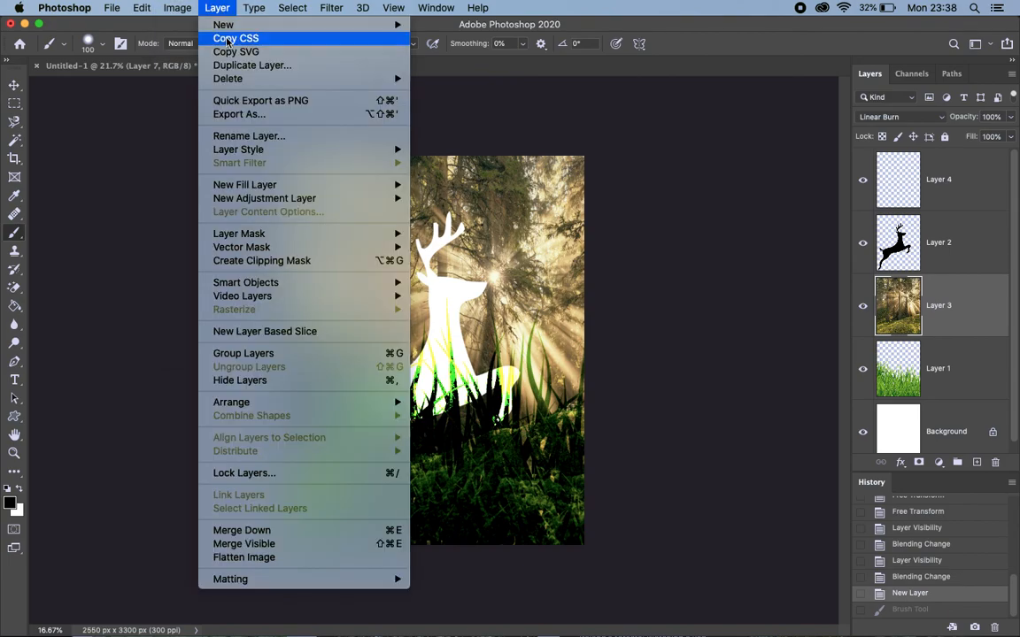
click(177, 50)
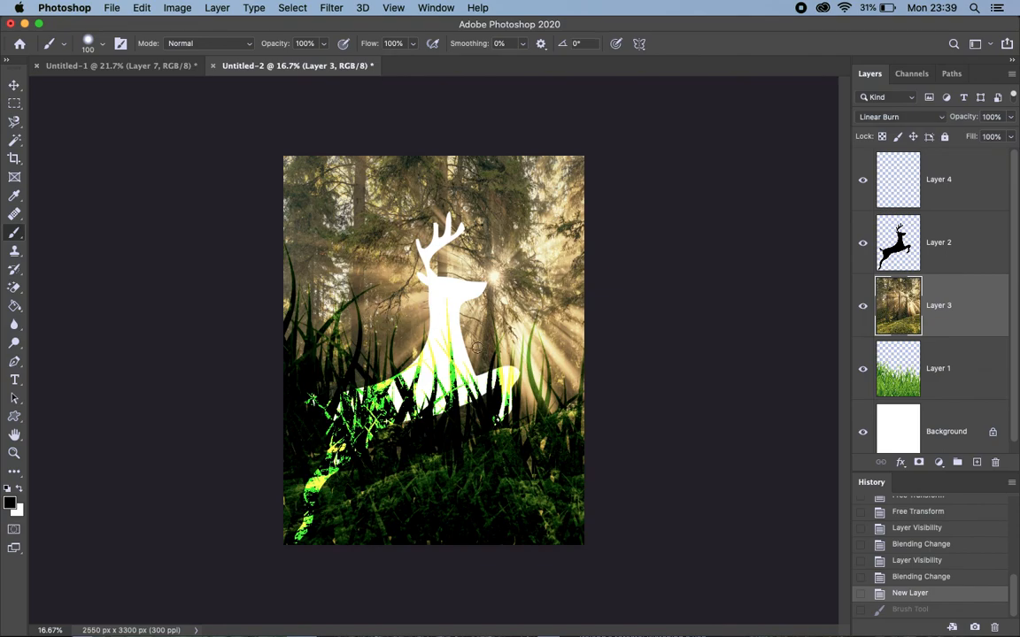
Paint black strokes on the empty top layer, view its blending modes without choosing one, and delete that layer
click(905, 188)
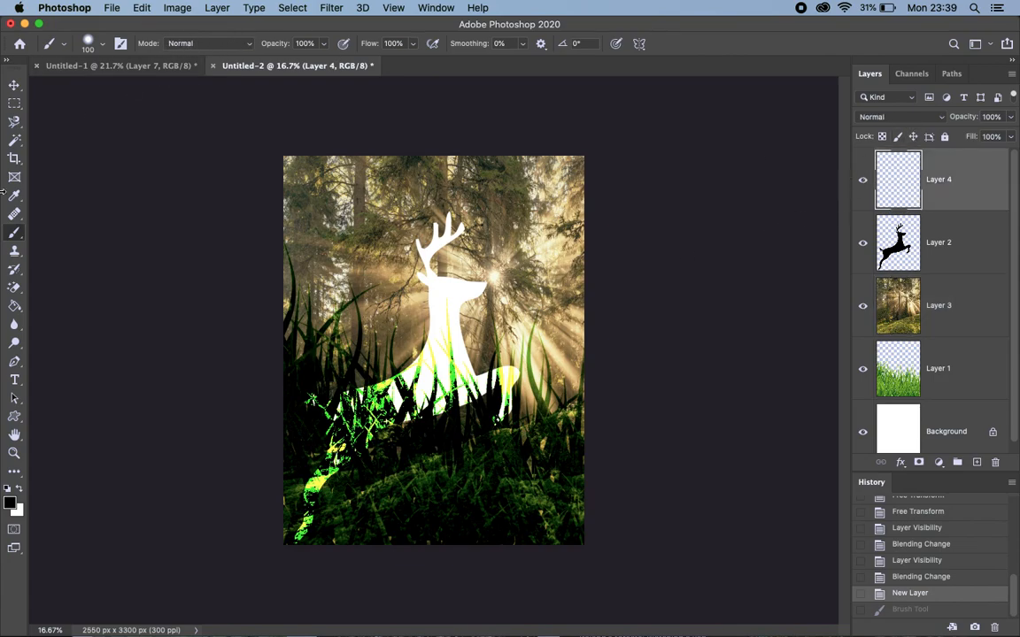
mouse_move(346, 252)
mouse_down()
mouse_move(341, 389)
mouse_move(510, 381)
mouse_move(379, 239)
mouse_up()
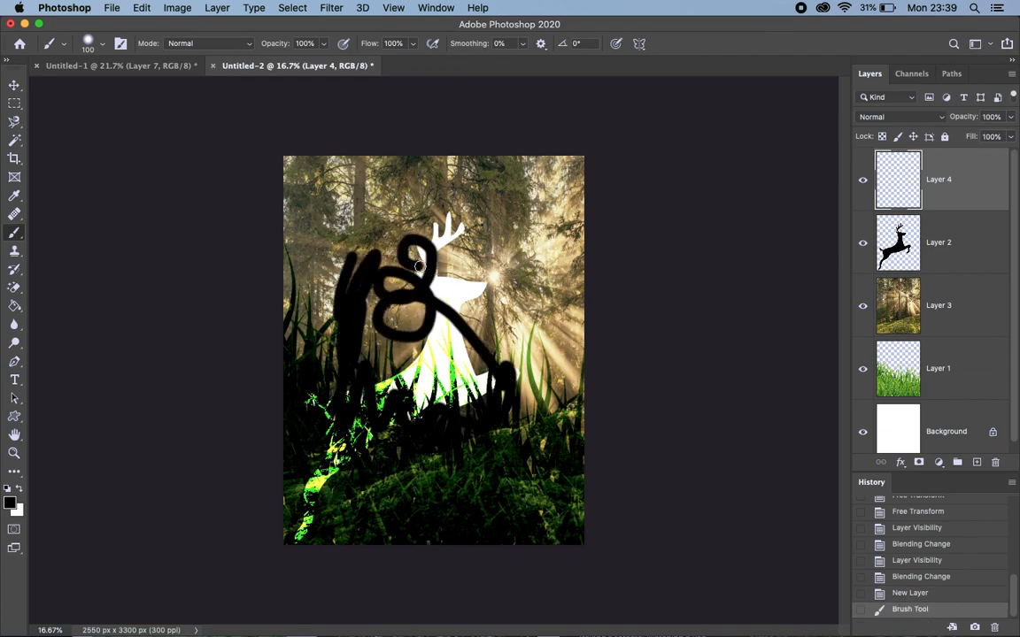
click(911, 116)
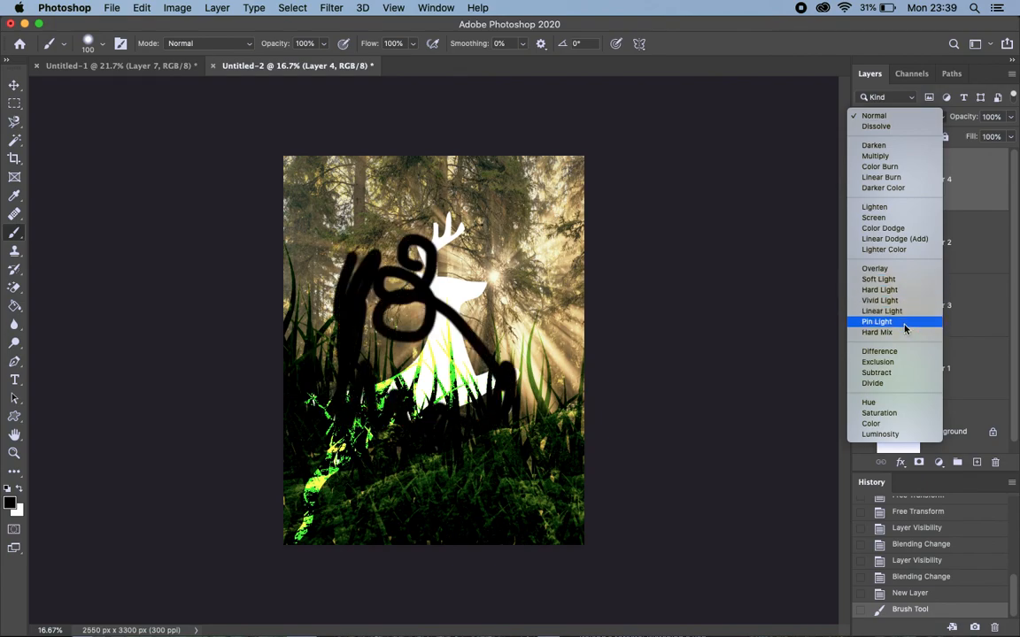
click(988, 195)
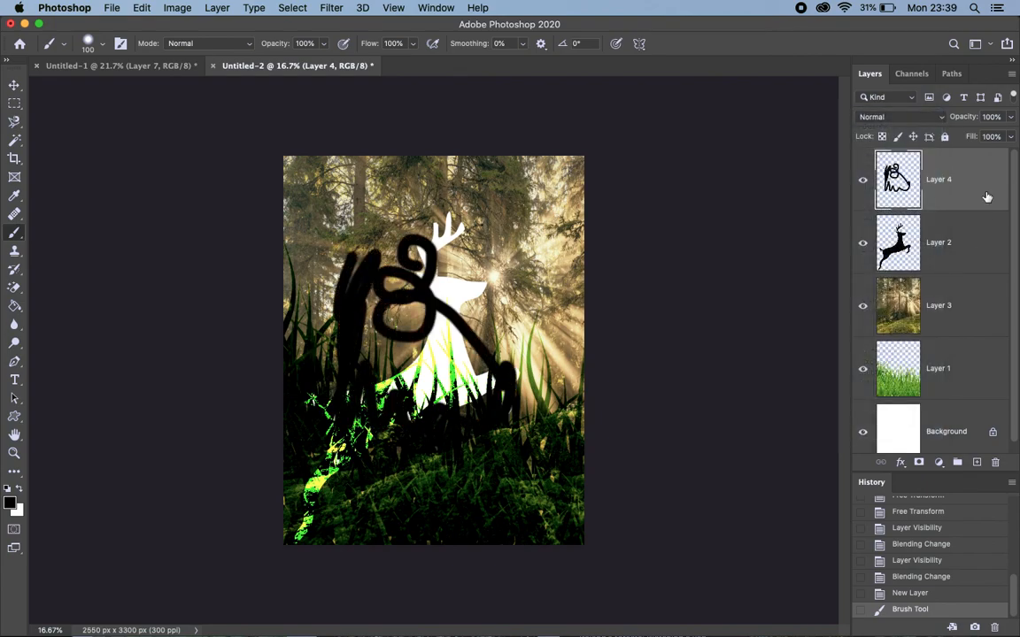
key(BackSpace)
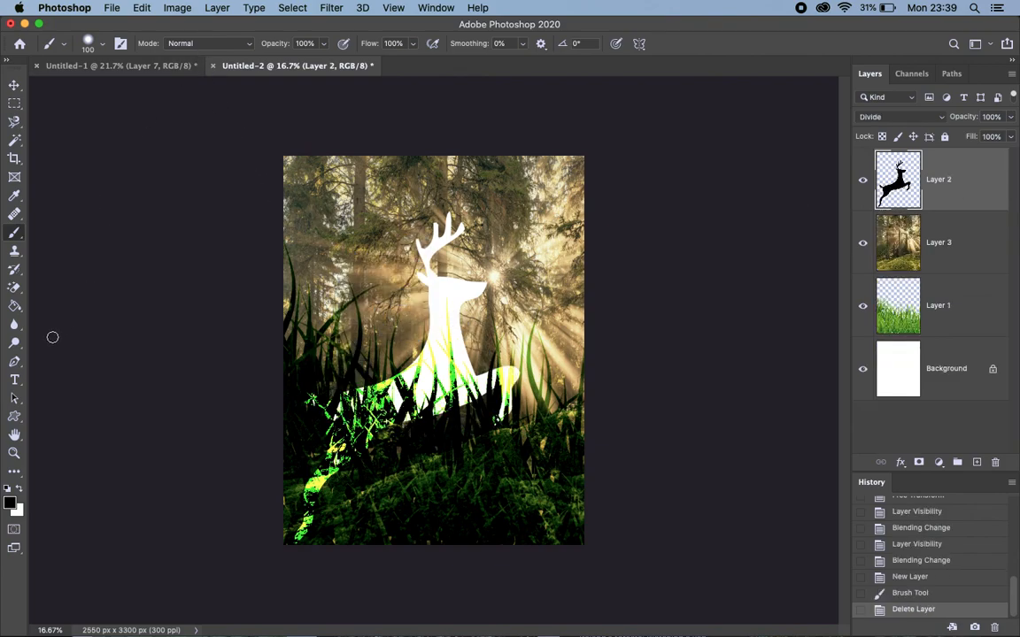
Activate the Custom Shape tool and set its fill blend mode to Soft Light
click(14, 416)
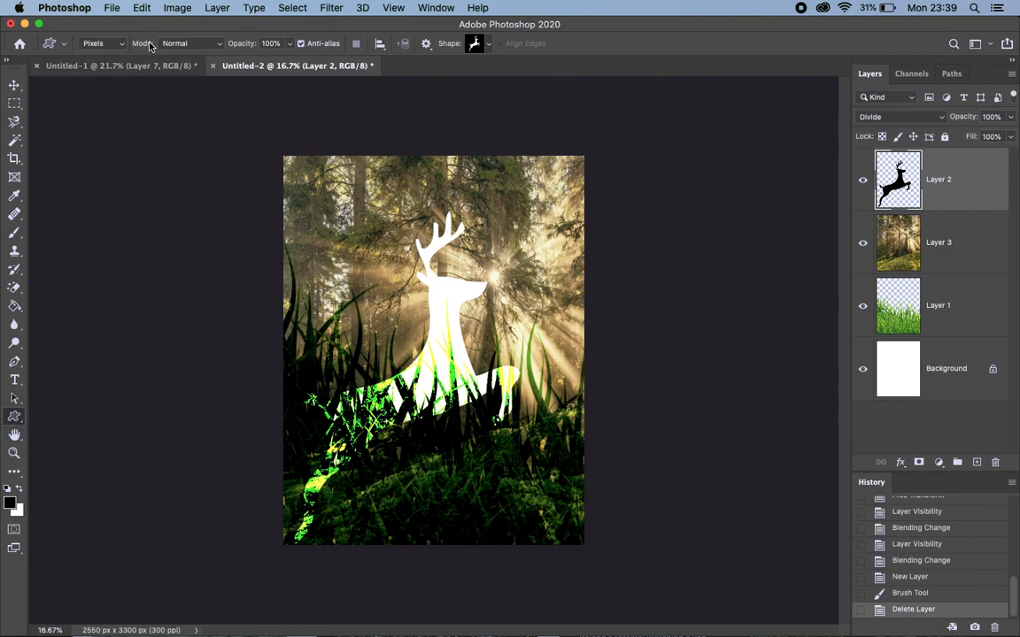
click(219, 46)
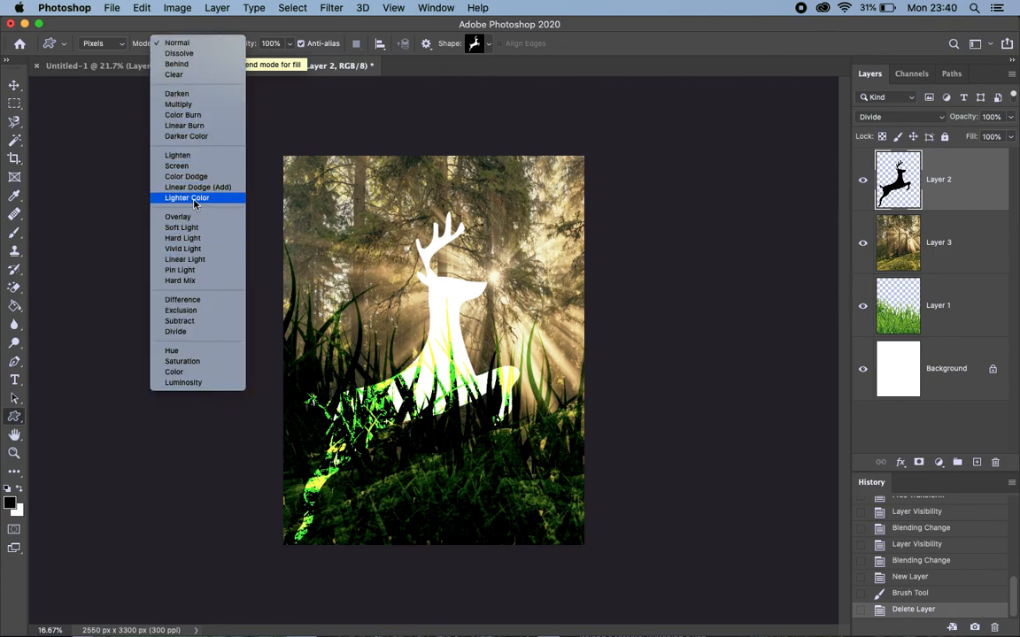
click(195, 228)
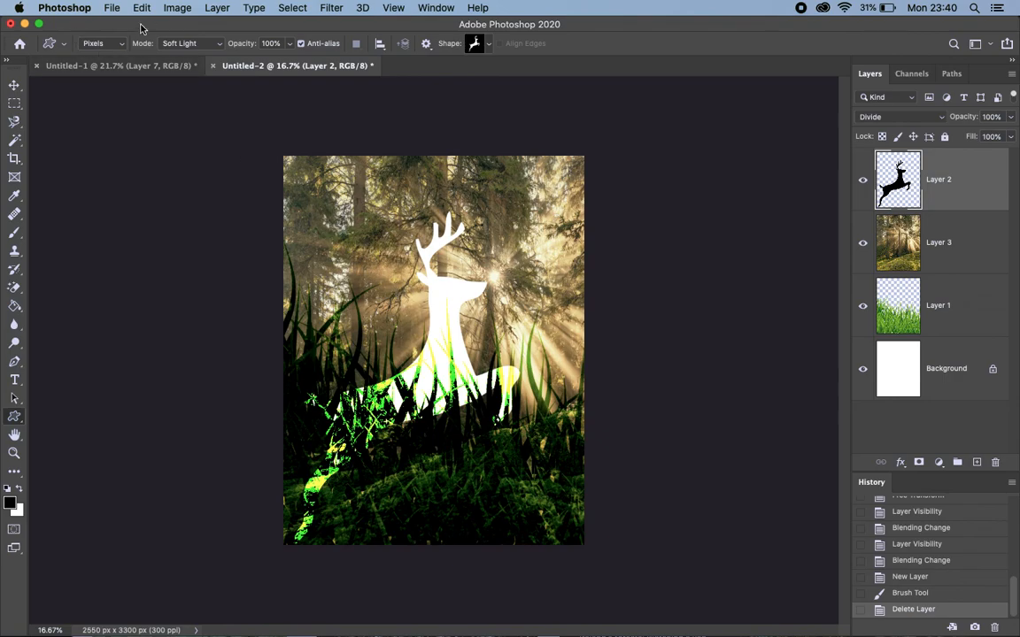
Compare the mode settings of the Healing Brush and Custom Shape tools, first in Untitled-2 and again in the Untitled-1 document
click(16, 216)
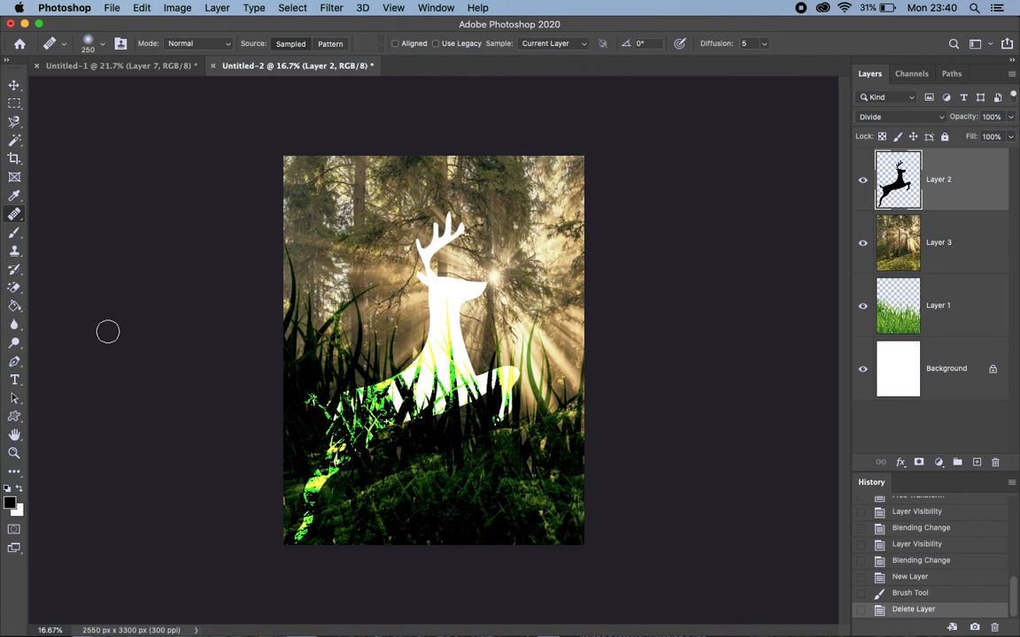
key(u)
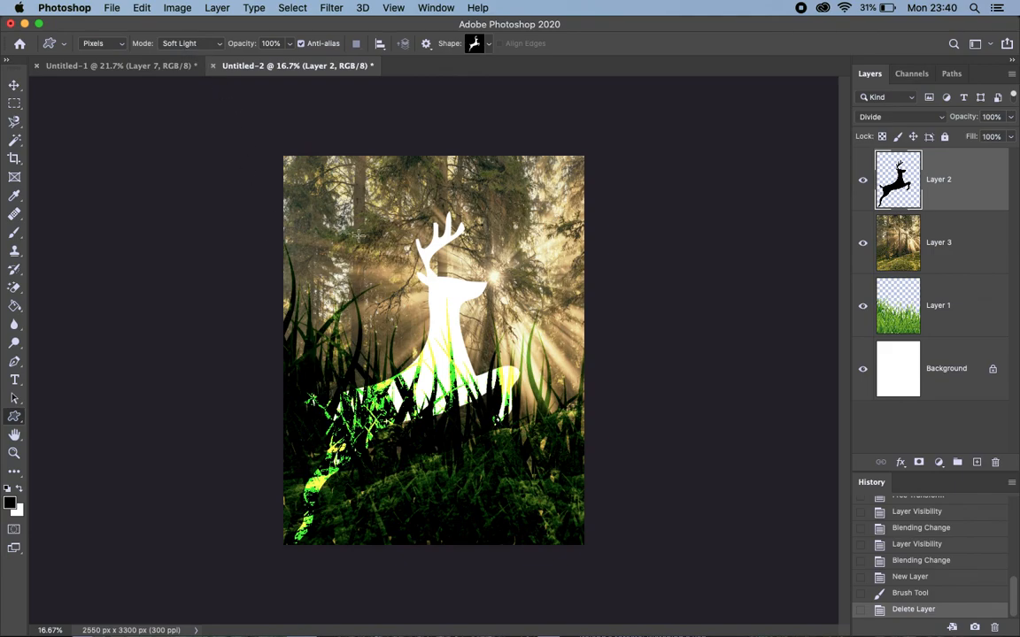
click(133, 68)
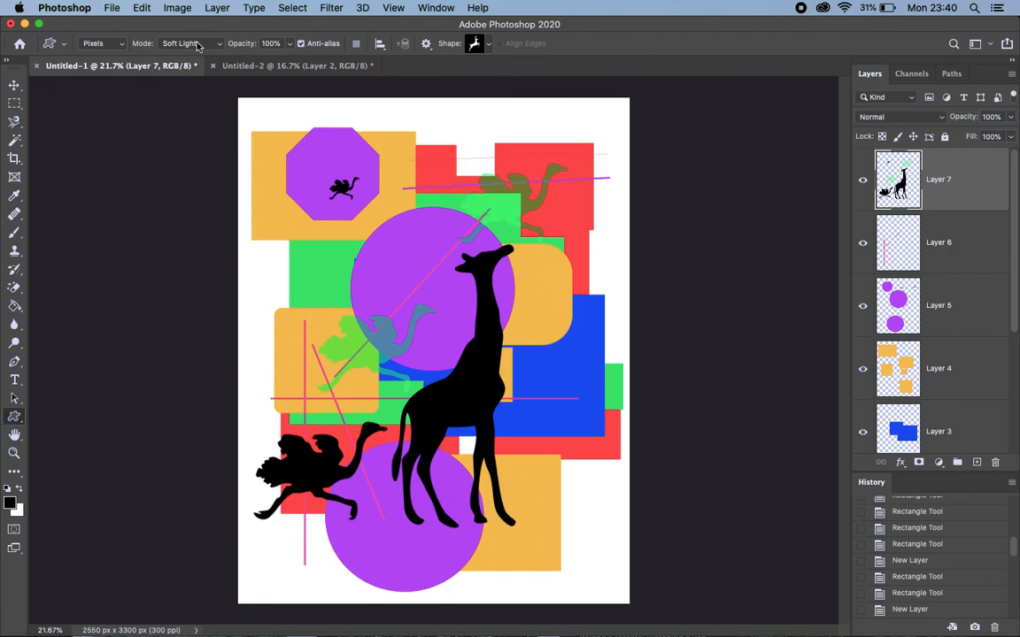
click(12, 210)
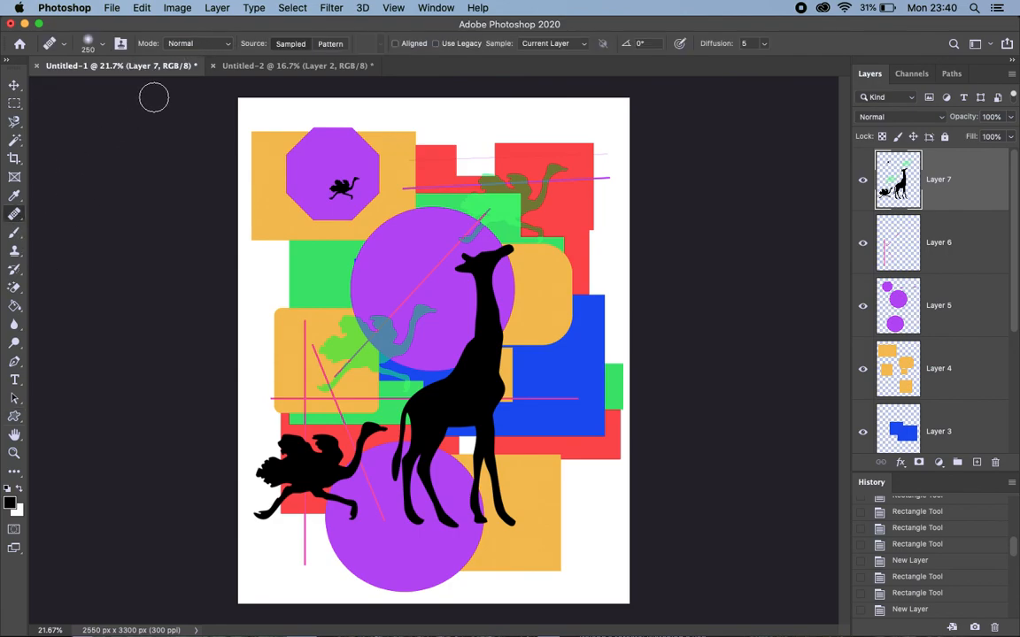
click(16, 418)
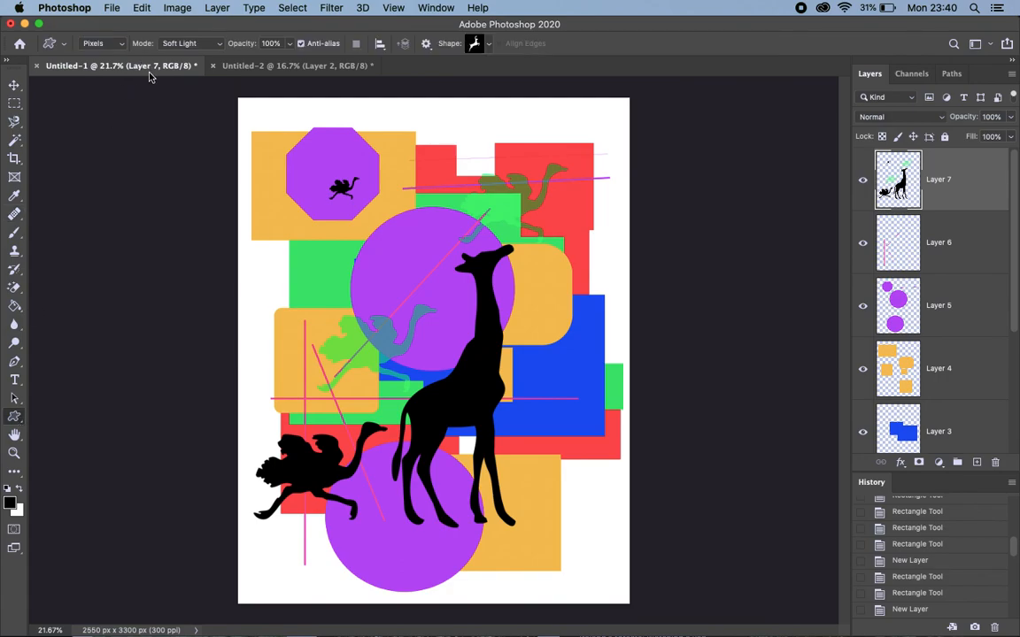
Return to the Untitled-2 document and set the Custom Shape tool's blend mode to Normal
click(264, 67)
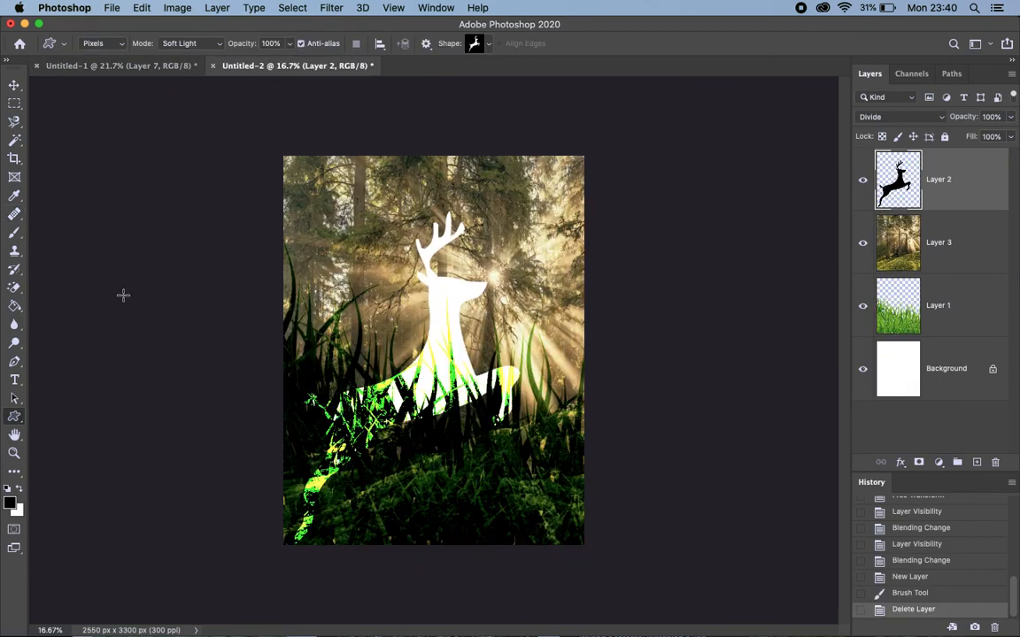
click(217, 44)
click(204, 11)
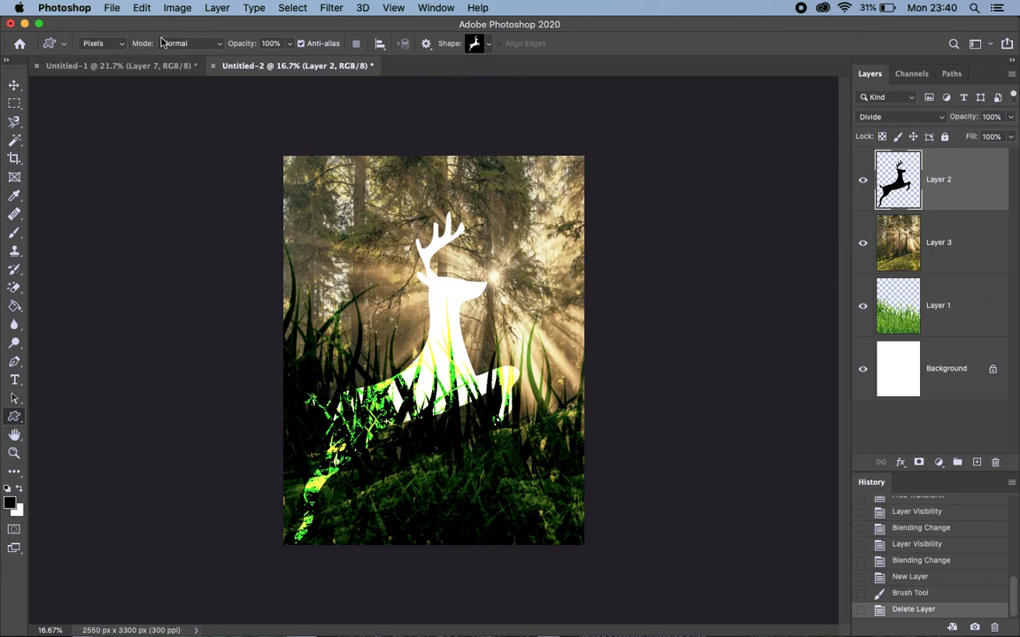